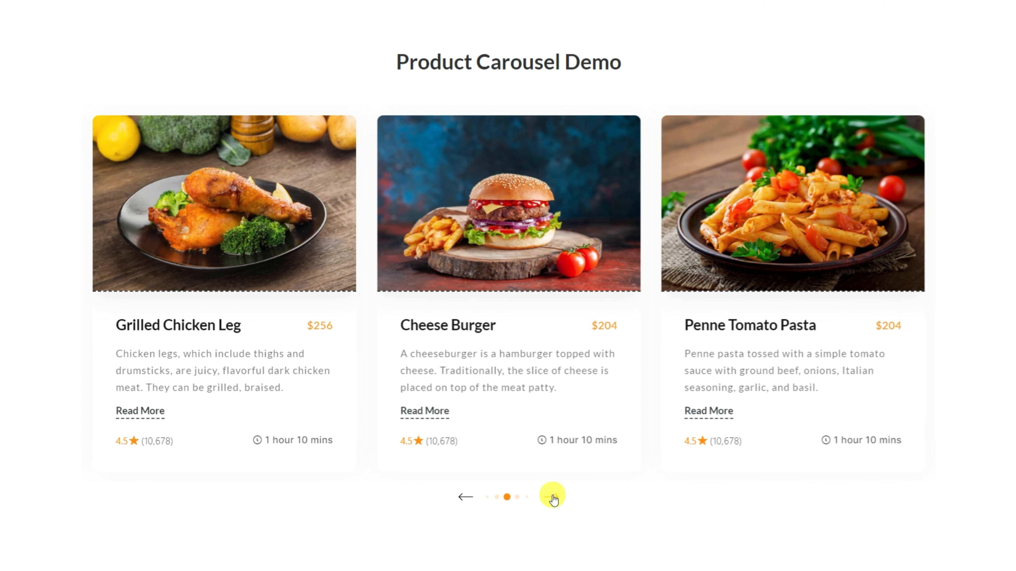
pyautogui.click(553, 496)
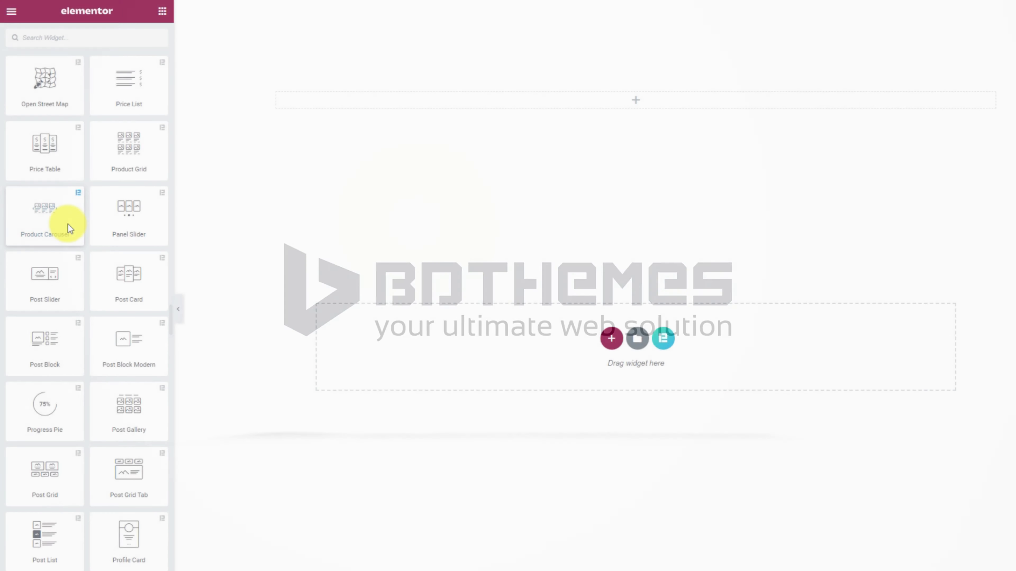
# Insert a Product Carousel widget into the empty section and page forward through its placeholder slides
pyautogui.moveTo(69, 225); pyautogui.dragTo(651, 100)
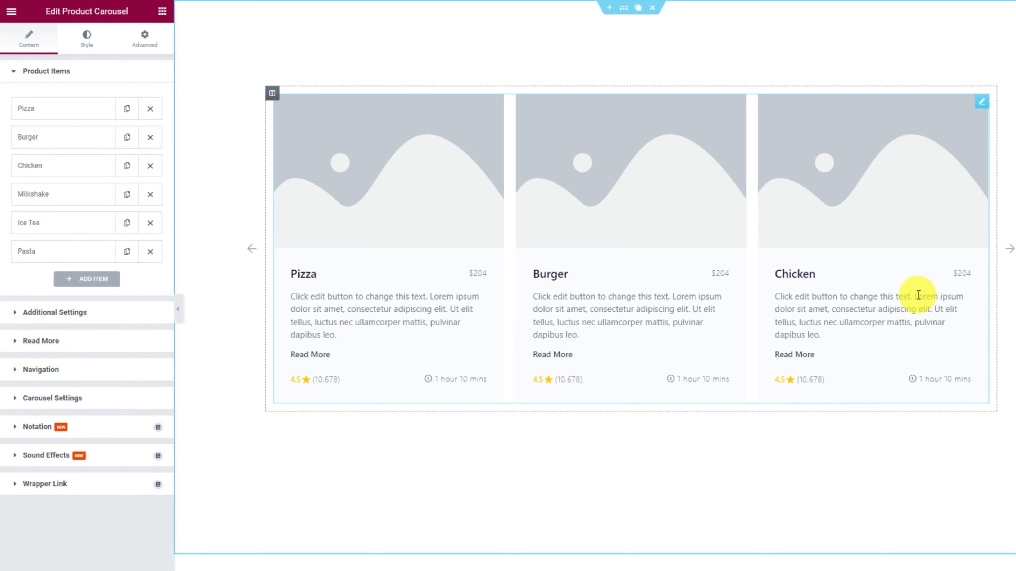
pyautogui.click(1009, 249)
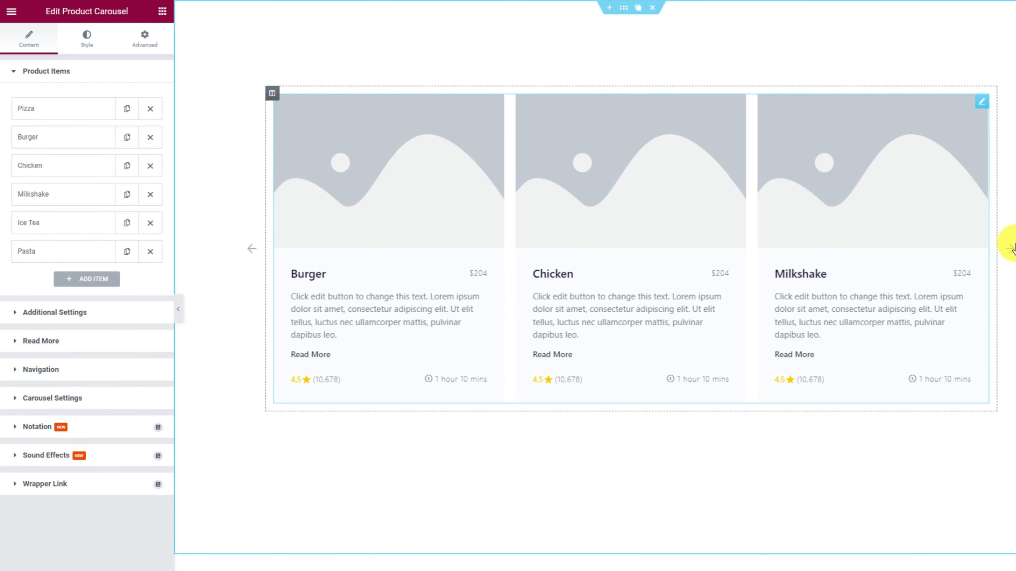
pyautogui.click(1009, 249)
pyautogui.click(1010, 249)
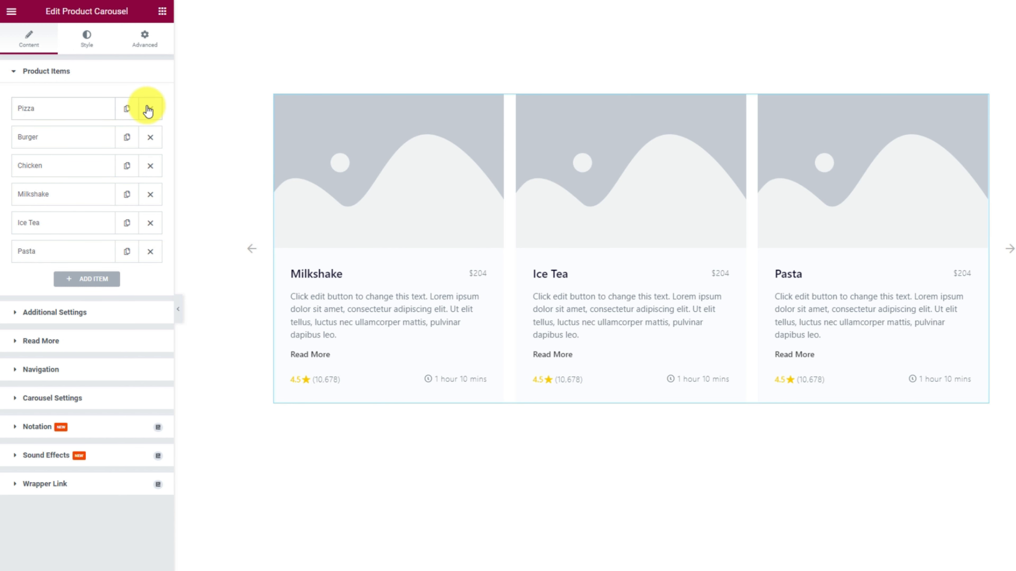
# Replace the Pizza item's placeholder image with the chicken skewers photo from the media library
pyautogui.click(84, 115)
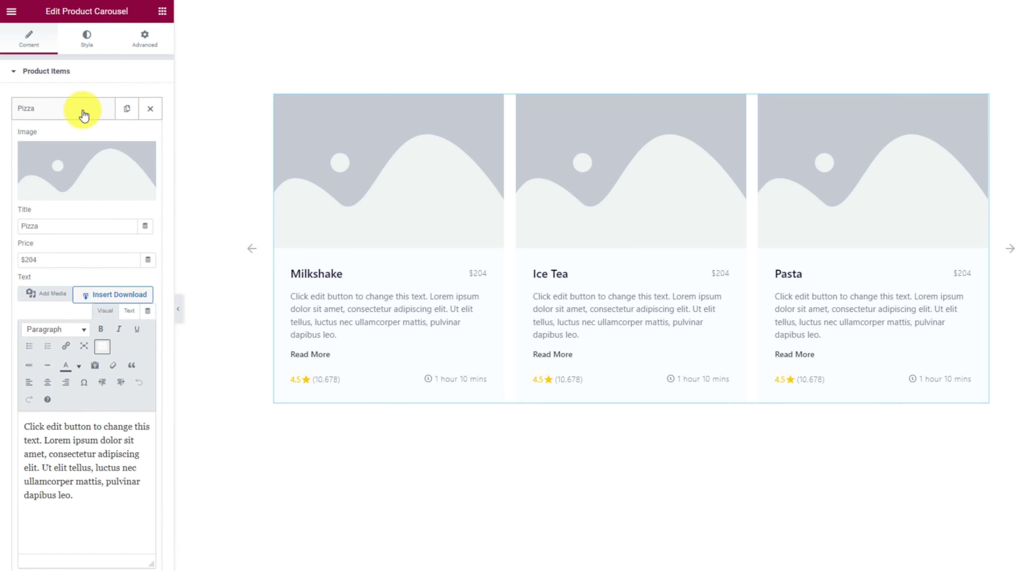
pyautogui.click(75, 177)
pyautogui.scroll(-8, 667, 275)
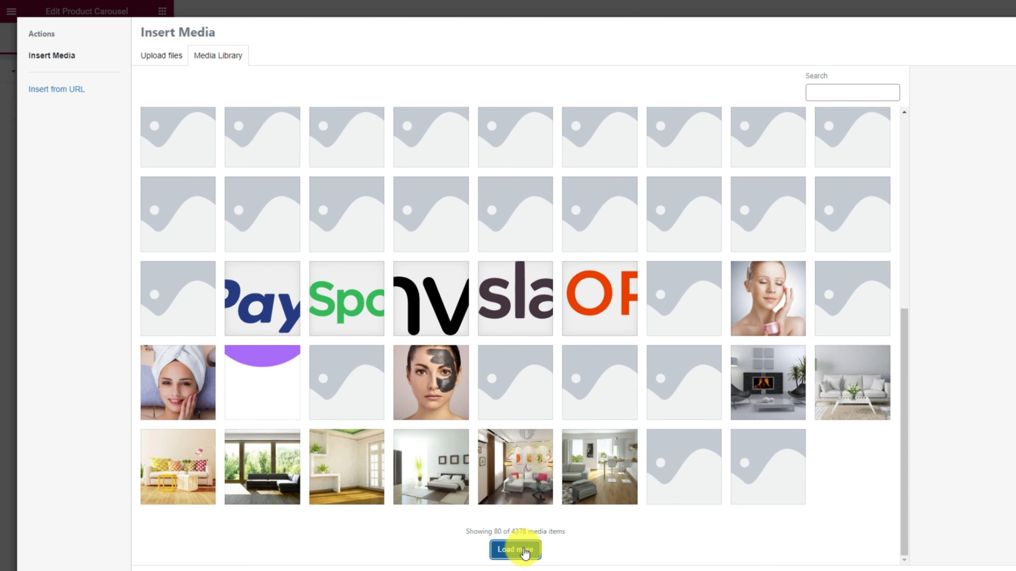
pyautogui.click(516, 550)
pyautogui.scroll(-10, 611, 492)
pyautogui.click(688, 448)
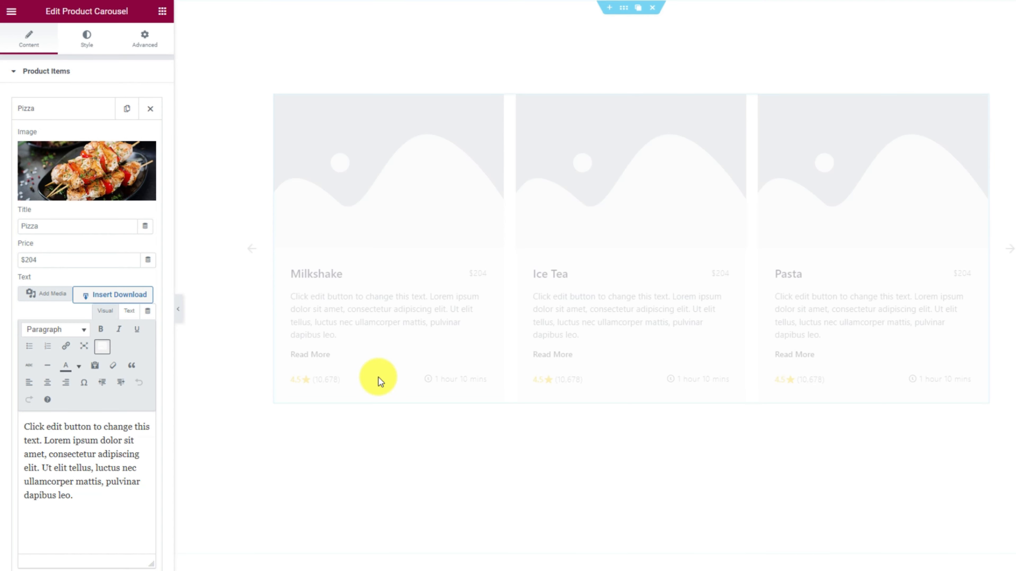
# Change the Pizza item's title to "Chicken Skewers" and collapse the item
pyautogui.moveTo(56, 225); pyautogui.dragTo(38, 226)
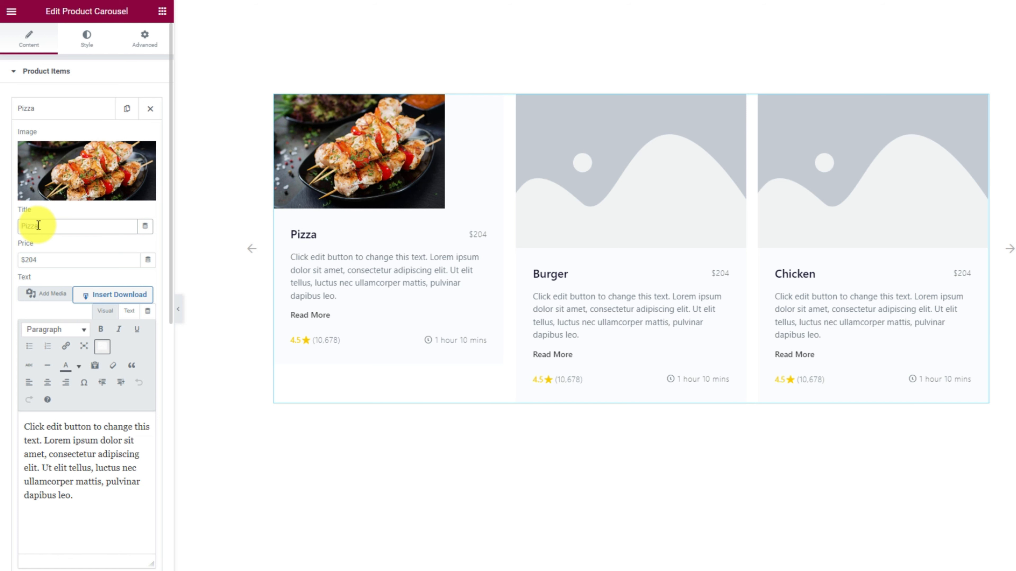
pyautogui.moveTo(38, 226); pyautogui.dragTo(12, 226)
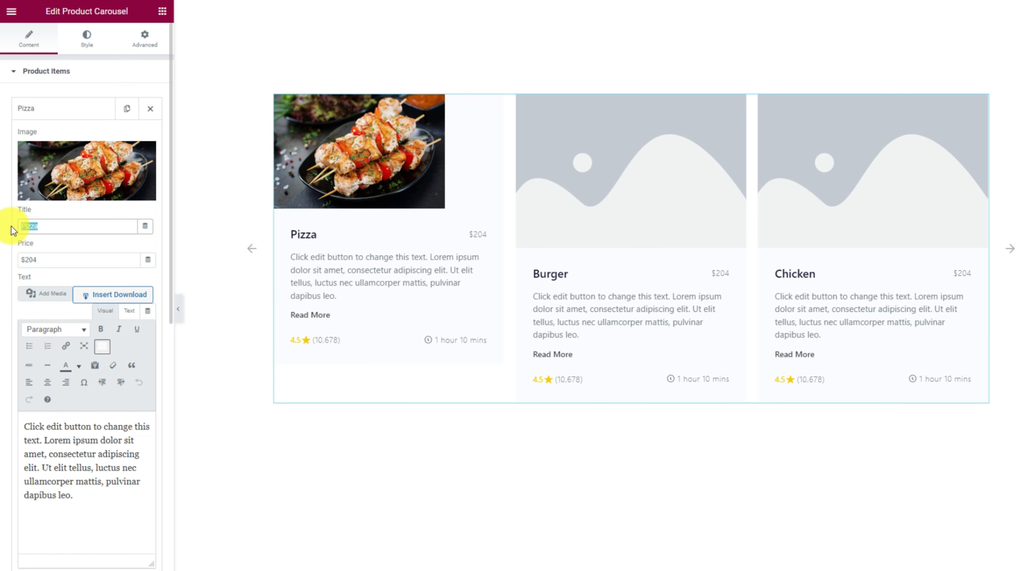
pyautogui.write('Chicken Skewers')
pyautogui.scroll(-3, 118, 390)
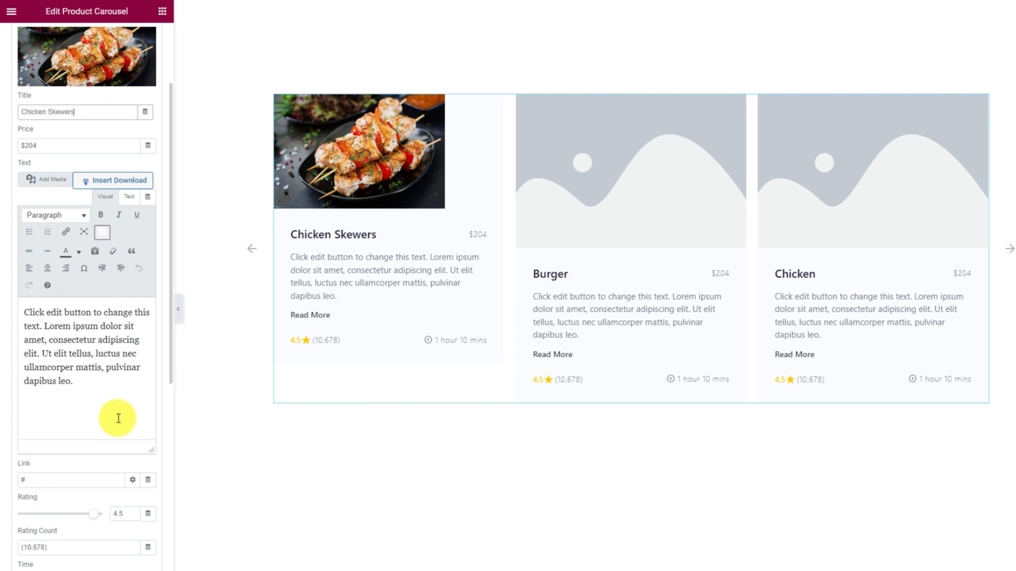
pyautogui.scroll(3, 80, 240)
pyautogui.click(66, 119)
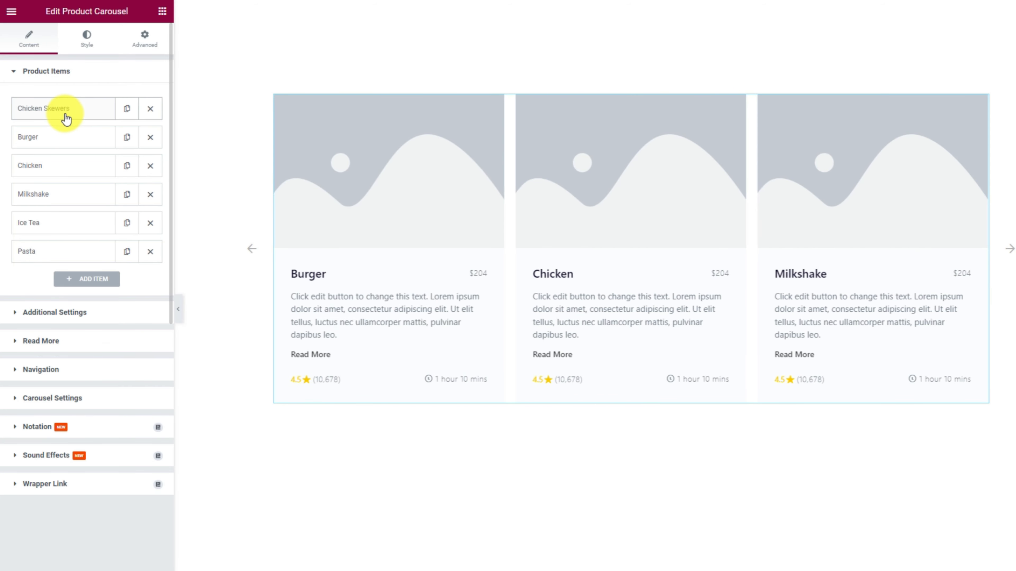
# Turn off autoplay for the product carousel
pyautogui.click(92, 397)
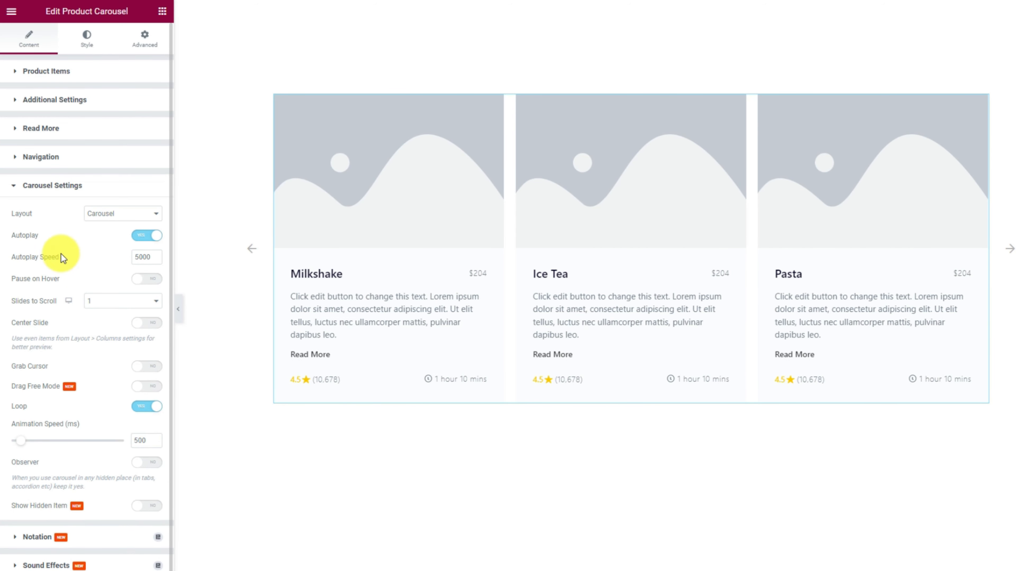
pyautogui.click(148, 236)
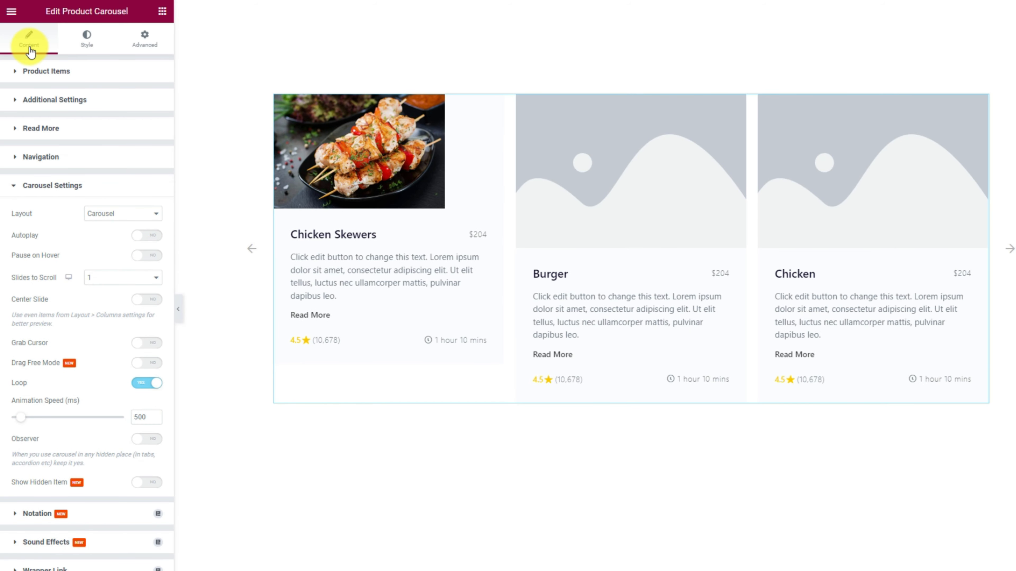
# Replace the Chicken Skewers description with "A skewer is a long metal pin which is used to hold pieces of food together during cooking. Chicken skewers may refer."
pyautogui.click(44, 71)
pyautogui.click(56, 107)
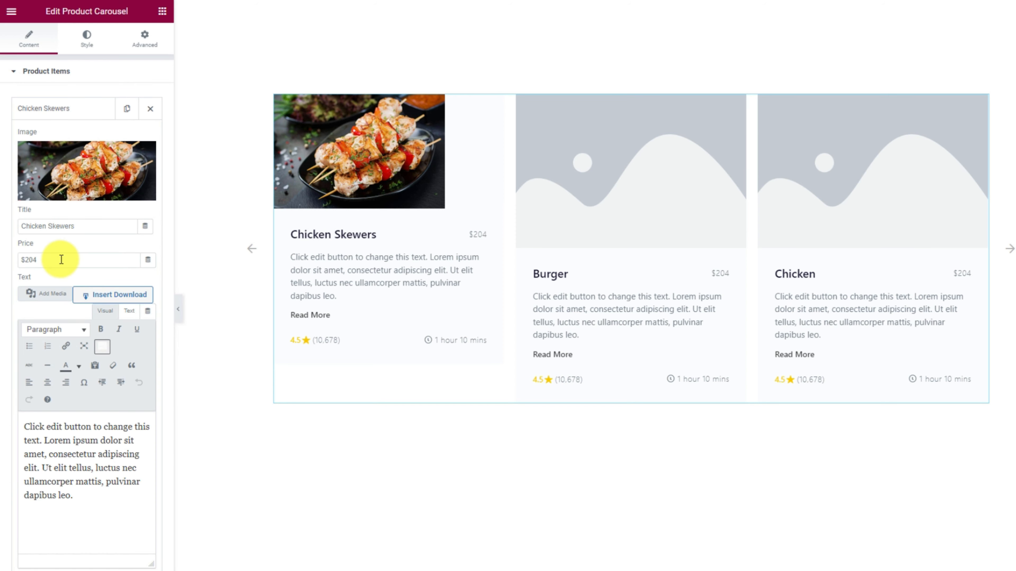
pyautogui.click(129, 310)
pyautogui.moveTo(142, 425); pyautogui.dragTo(21, 374)
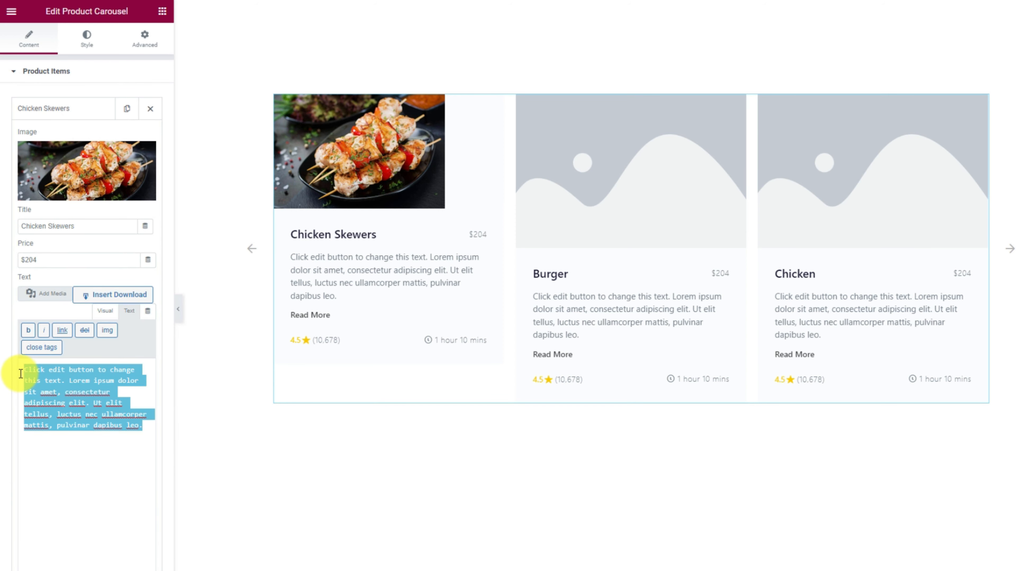
pyautogui.write('A skewer is a long metal pin which is used to hold pieces of food together during cooking. Chicken skewers may refer.')
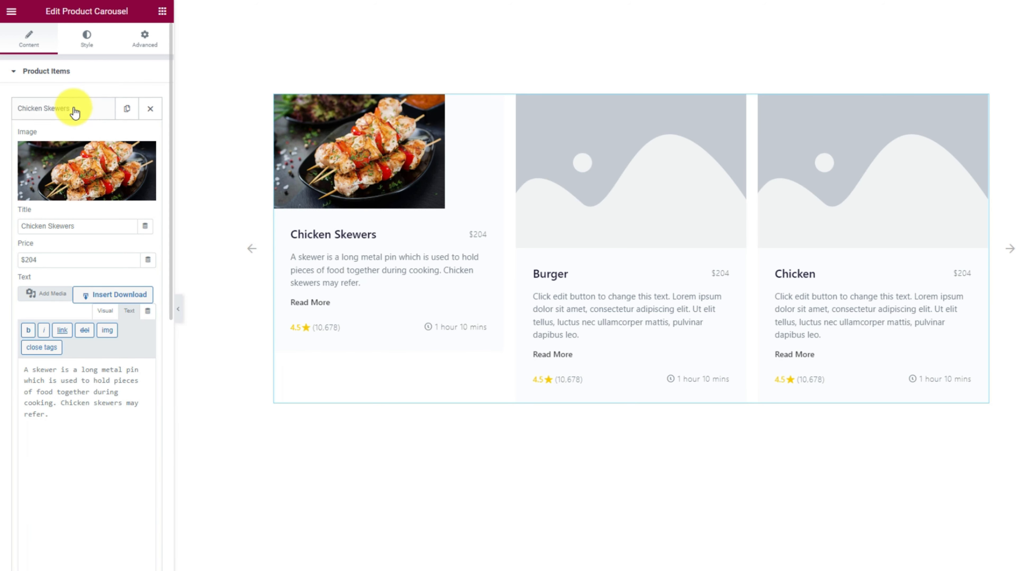
pyautogui.click(75, 114)
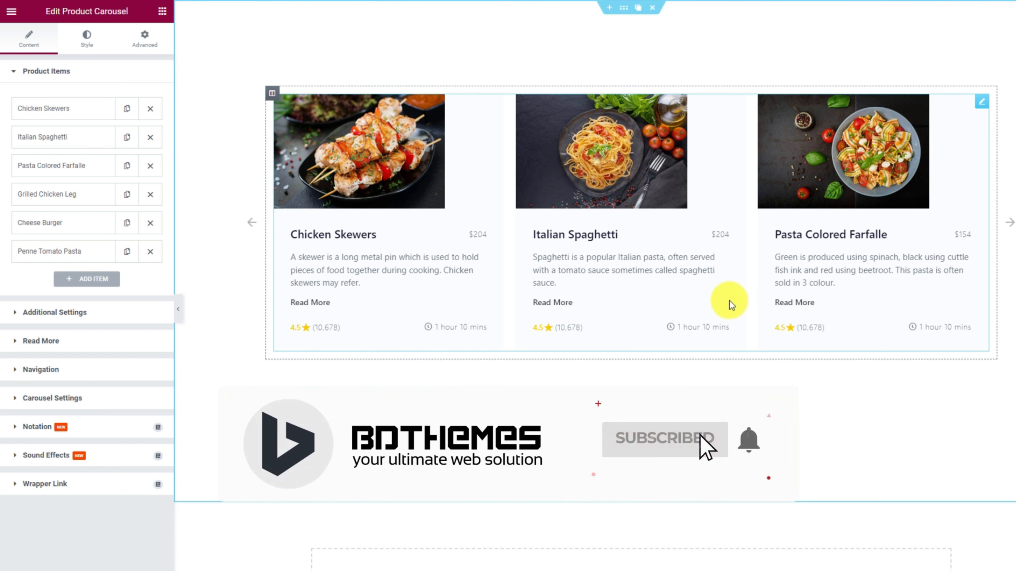
# Set the carousel's item gap to 30 and its image size to Full
pyautogui.click(91, 319)
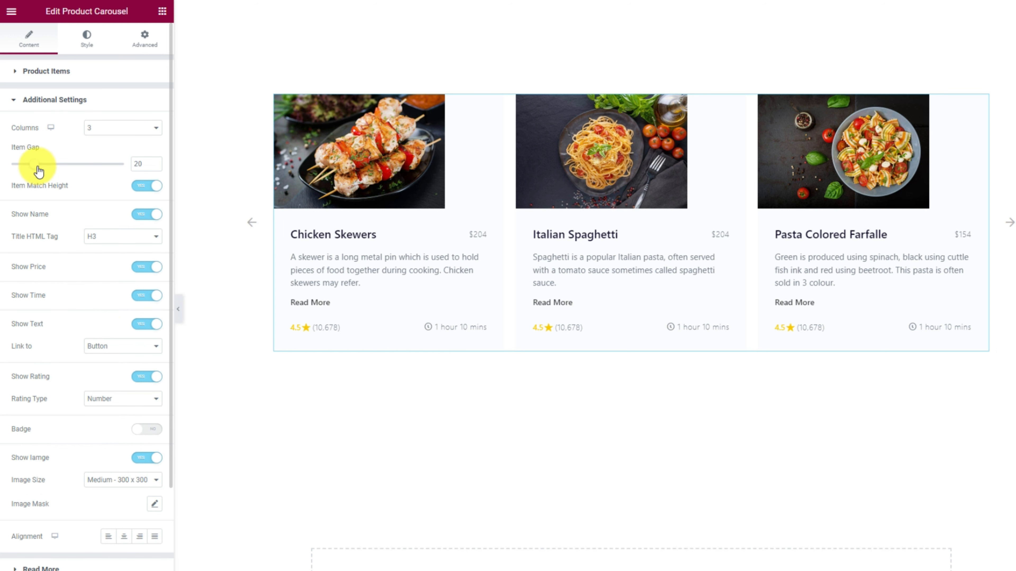
pyautogui.moveTo(38, 171); pyautogui.dragTo(55, 159)
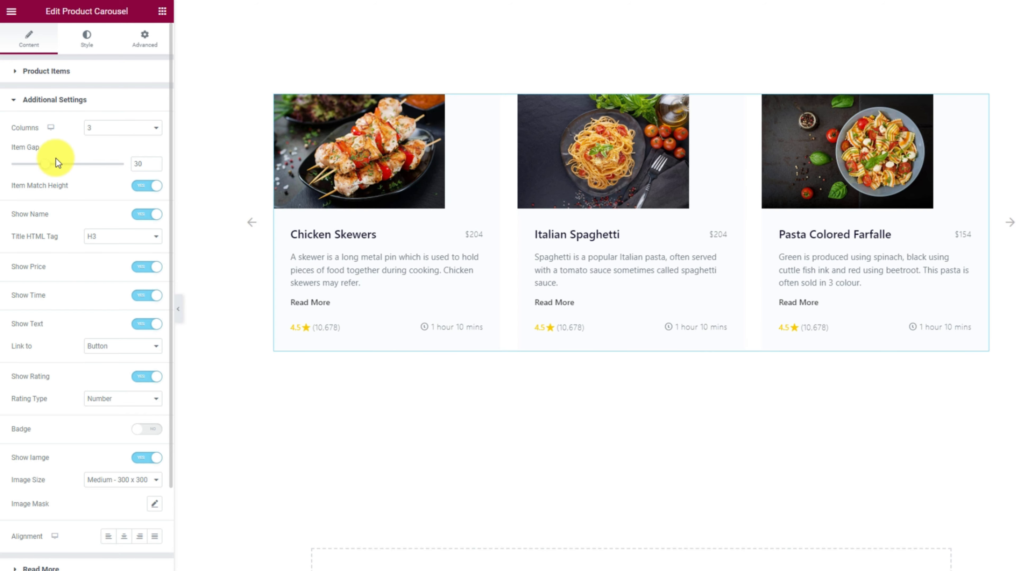
pyautogui.click(121, 476)
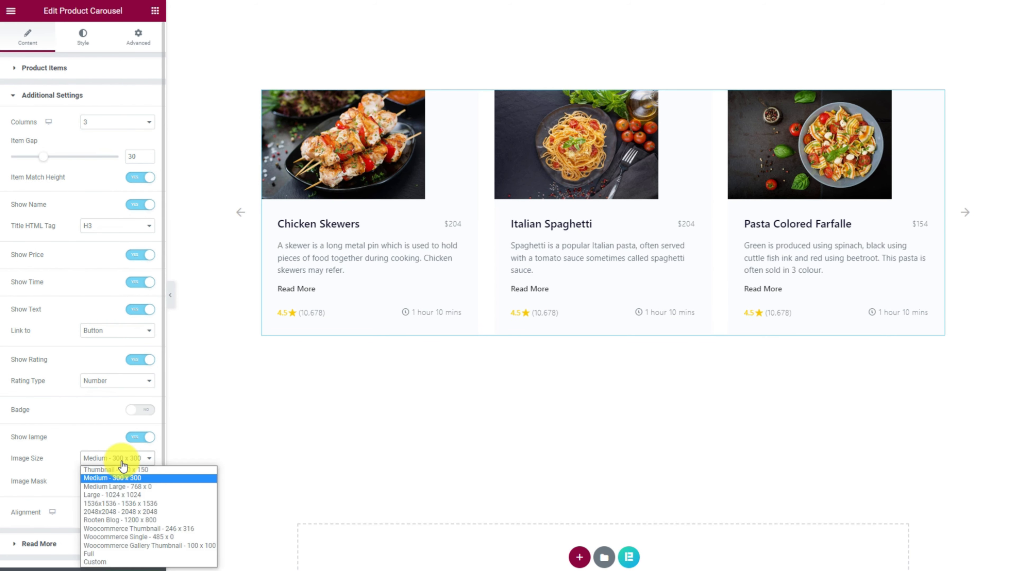
pyautogui.click(100, 554)
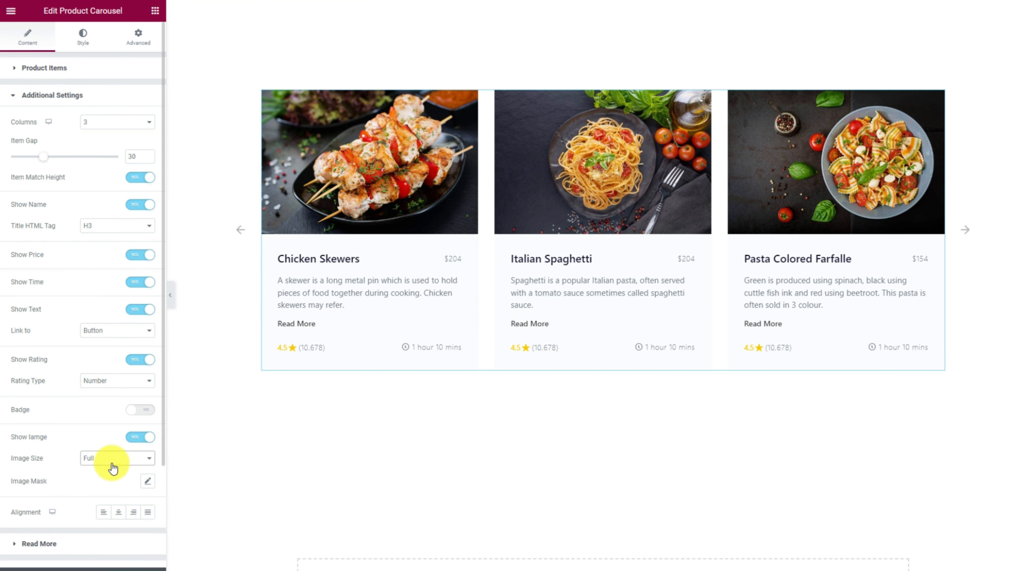
pyautogui.scroll(-2, 86, 485)
pyautogui.click(75, 489)
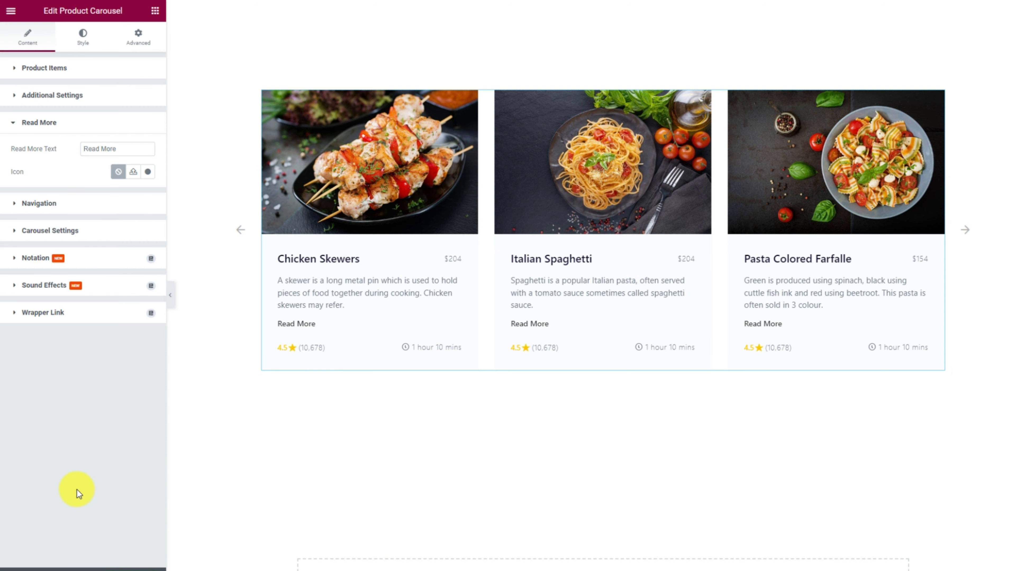
pyautogui.moveTo(141, 146); pyautogui.dragTo(51, 151)
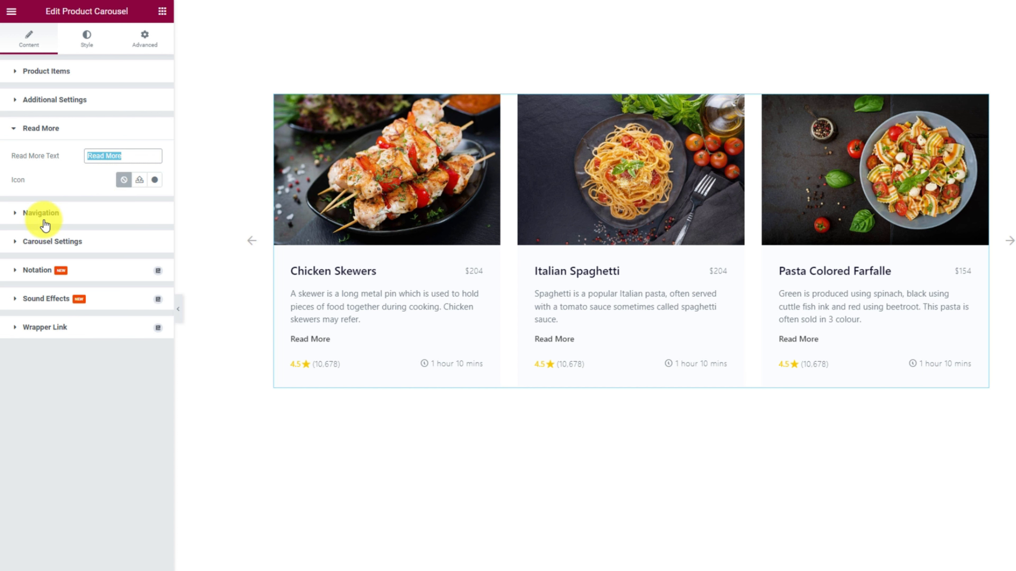
# Set the carousel navigation to Arrows and Dots, positioned at Bottom Center
pyautogui.click(66, 214)
pyautogui.click(118, 185)
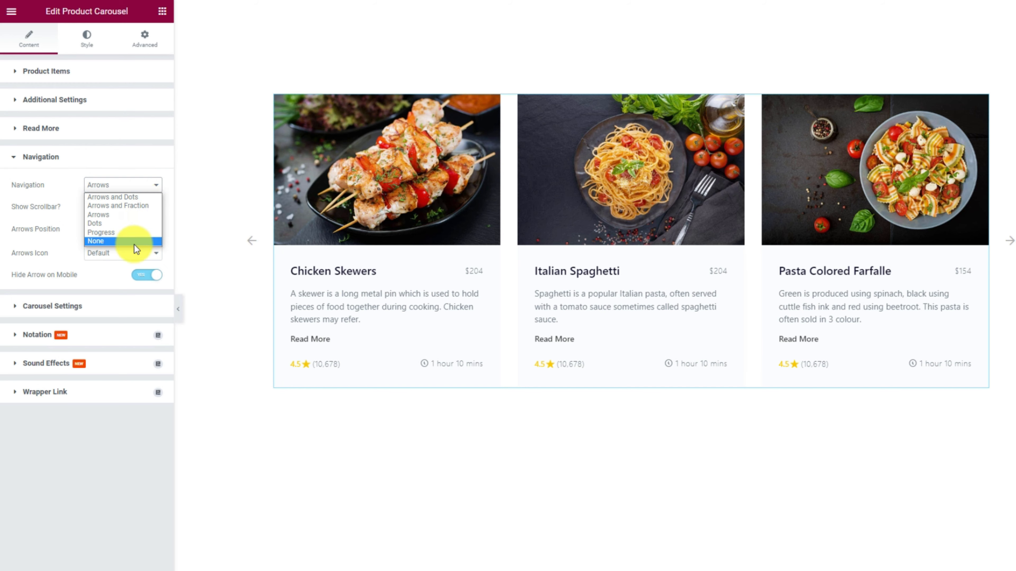
pyautogui.click(145, 200)
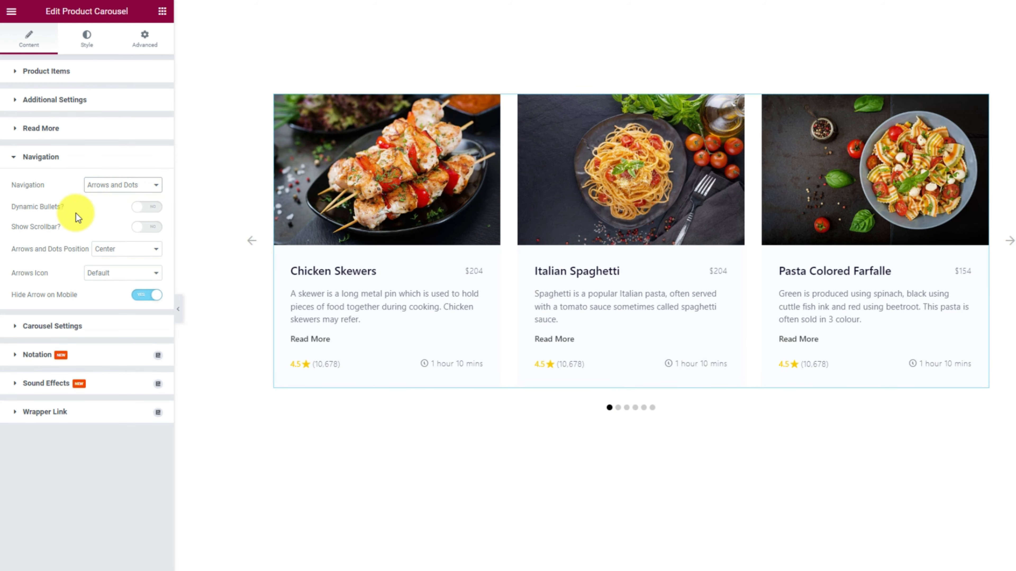
pyautogui.click(132, 252)
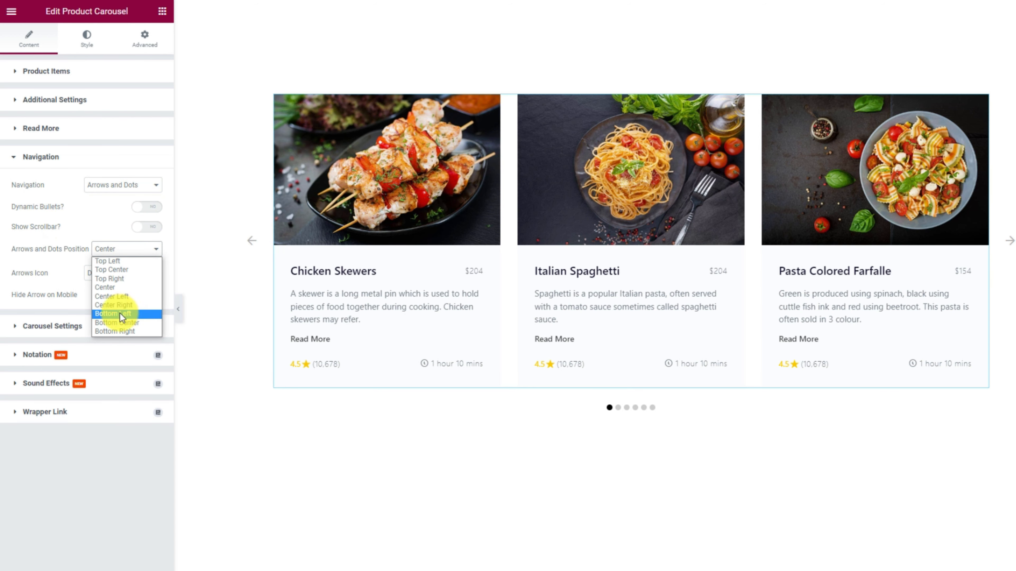
pyautogui.click(128, 323)
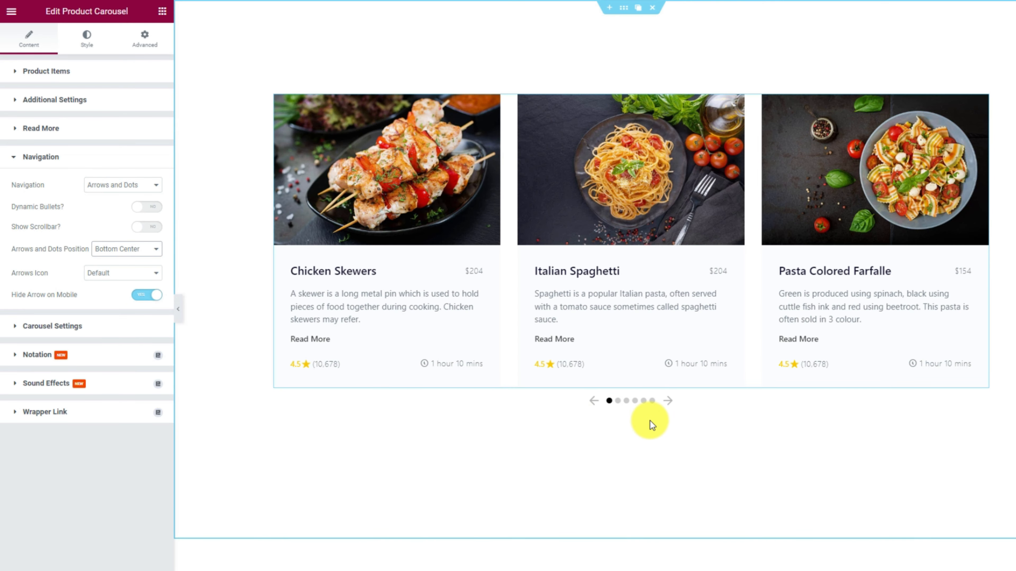
# Change the navigation arrows' icon to Style 7
pyautogui.click(125, 277)
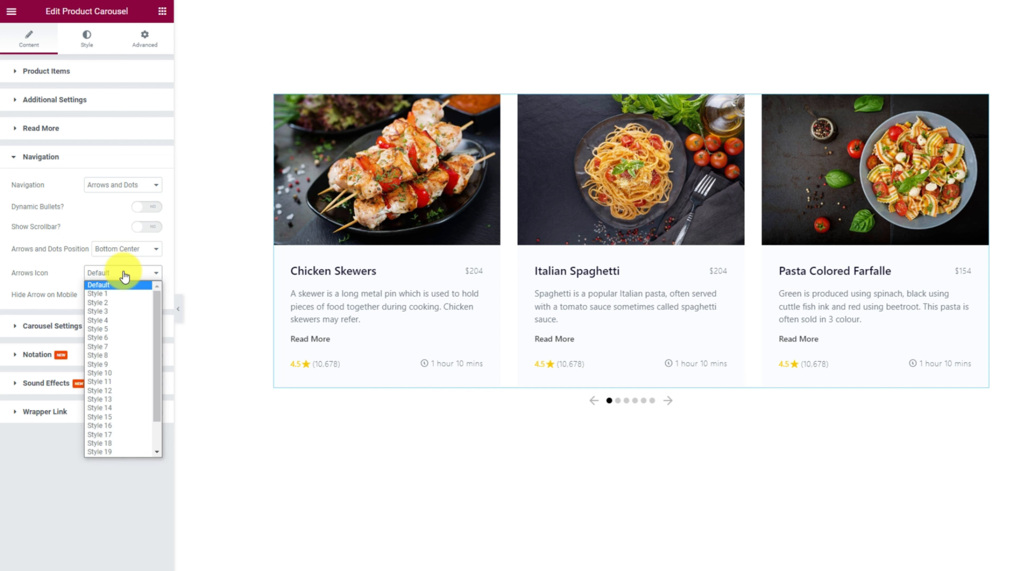
pyautogui.scroll(-2, 127, 404)
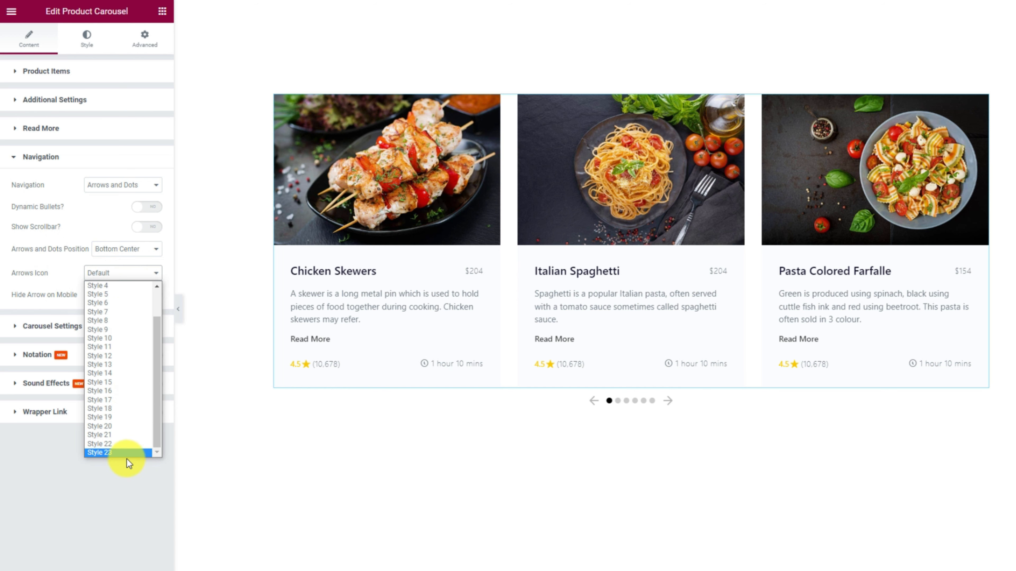
pyautogui.scroll(2, 123, 400)
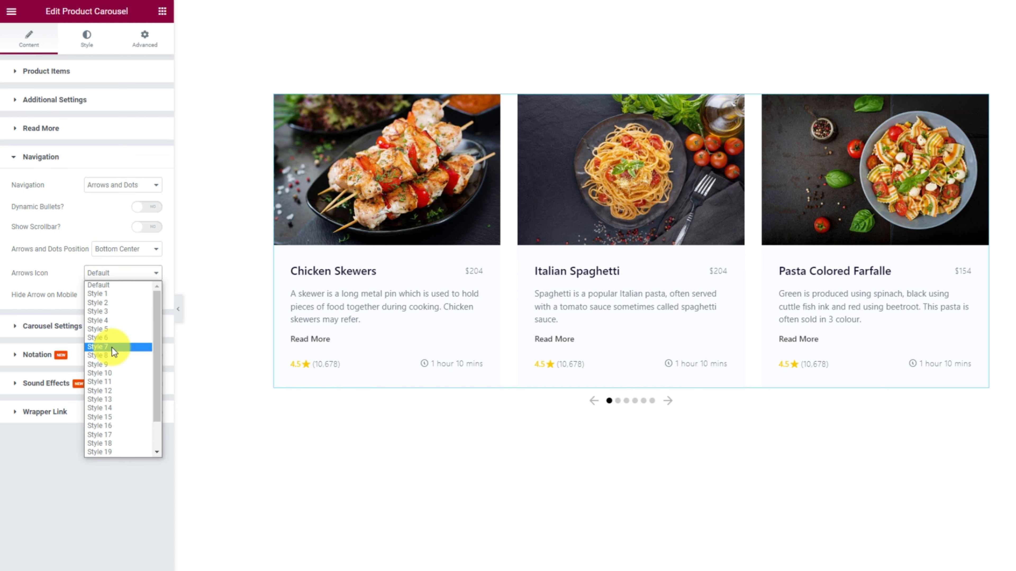
pyautogui.click(112, 347)
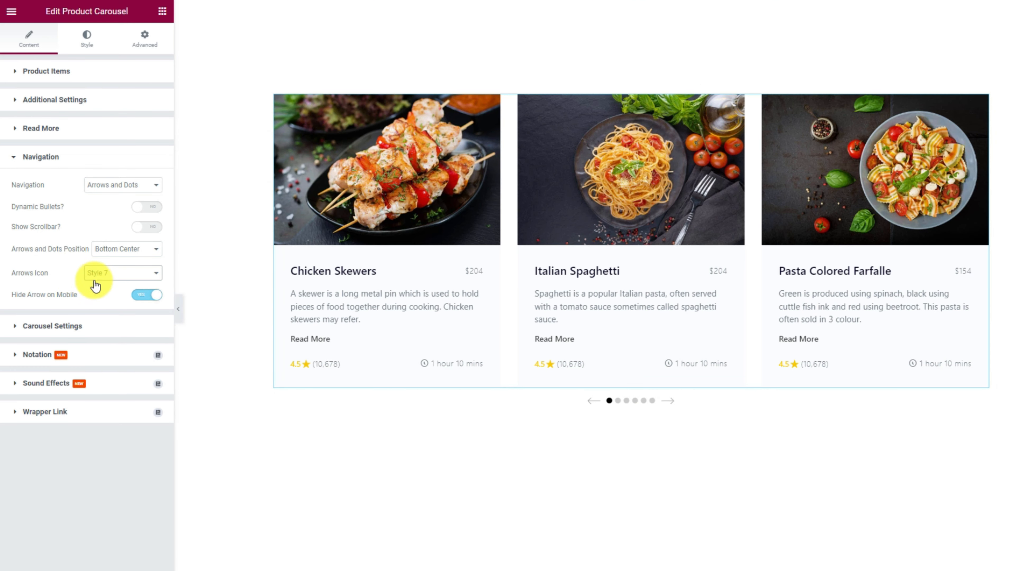
pyautogui.click(79, 326)
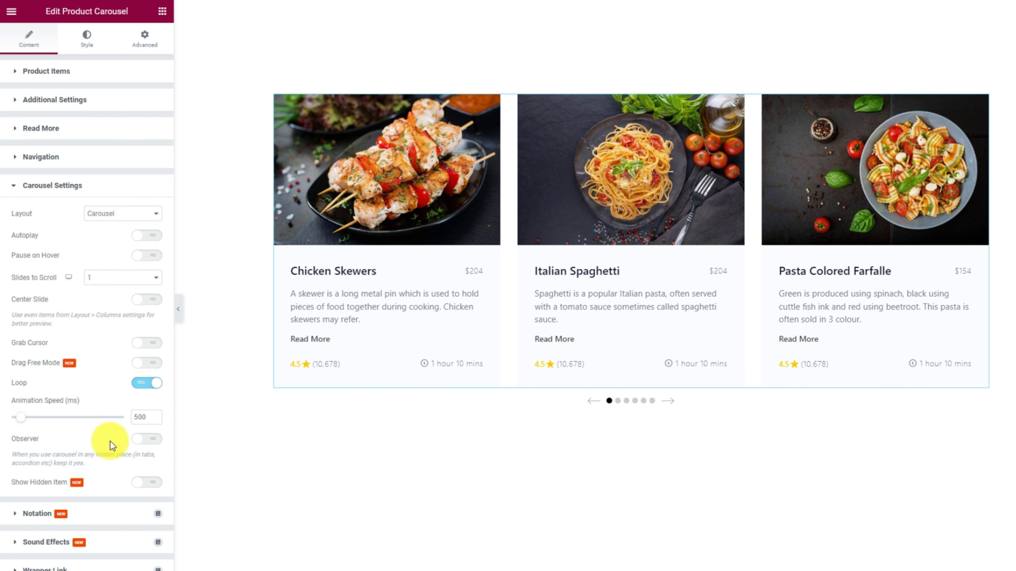
# Set the carousel items' content padding to 35 px on all sides
pyautogui.click(86, 42)
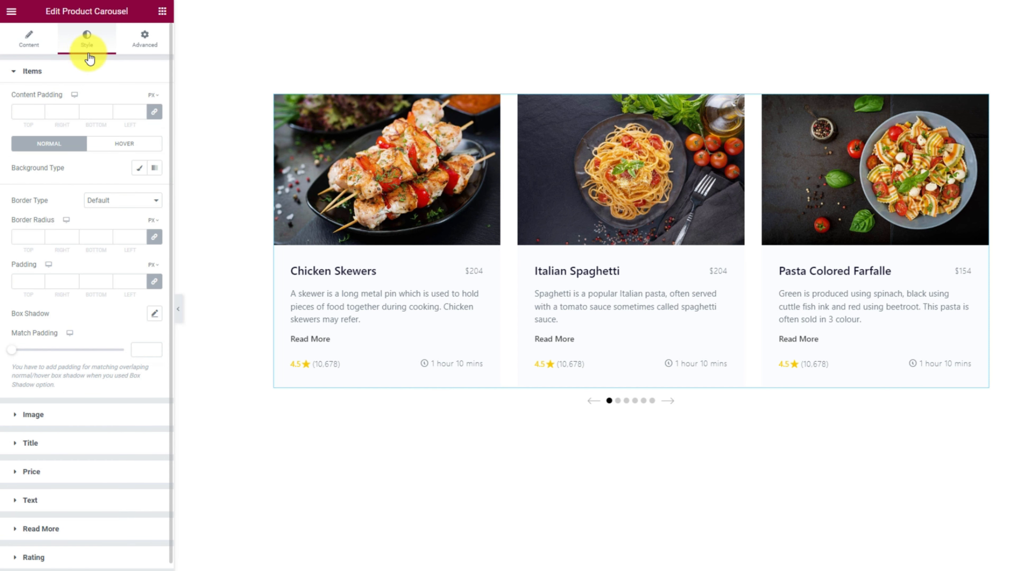
pyautogui.click(24, 116)
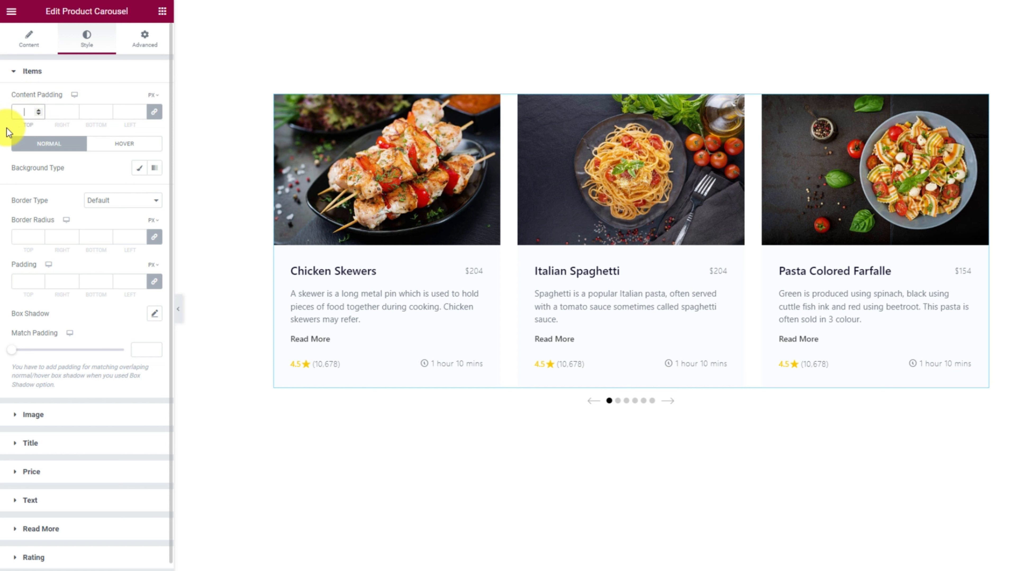
pyautogui.write('35')
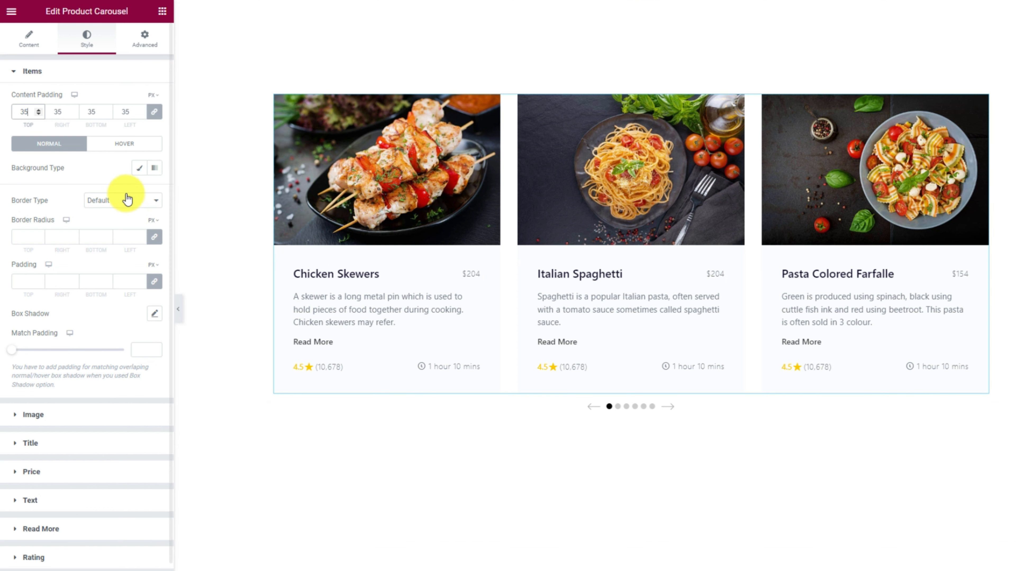
# Give the carousel items a classic background in white, #FFFFFF
pyautogui.click(135, 174)
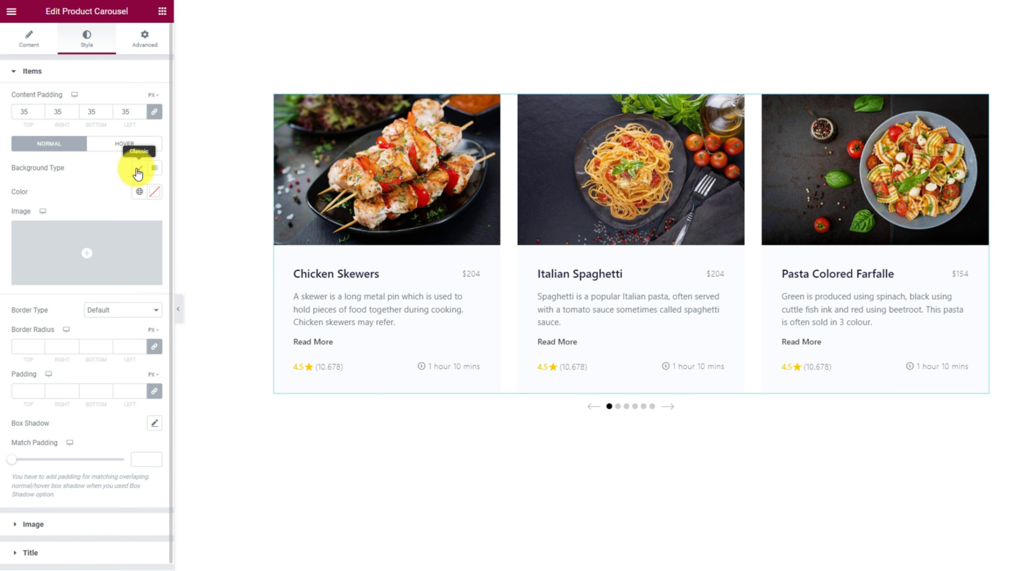
pyautogui.click(155, 194)
pyautogui.moveTo(64, 269); pyautogui.dragTo(10, 220)
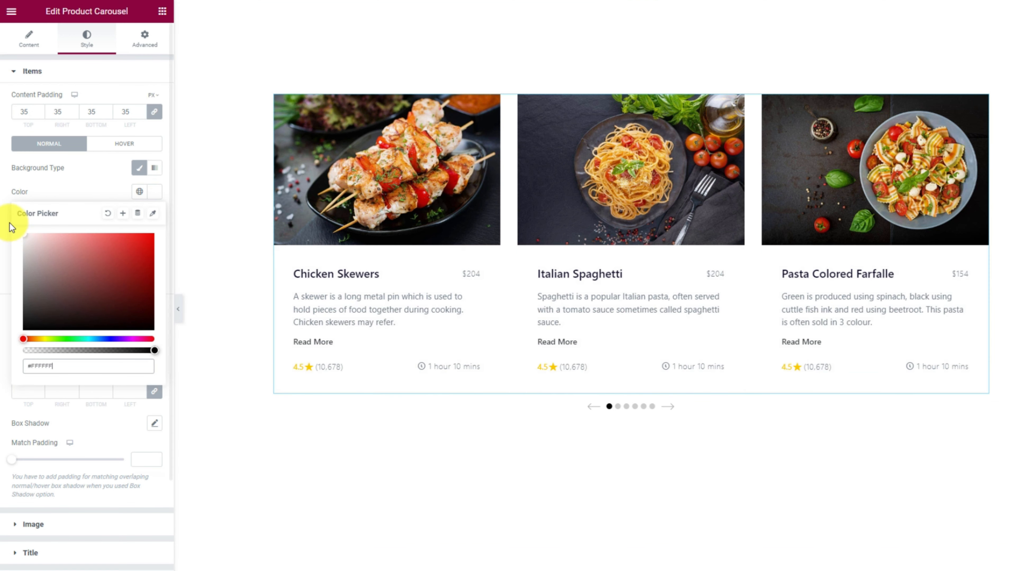
pyautogui.click(62, 196)
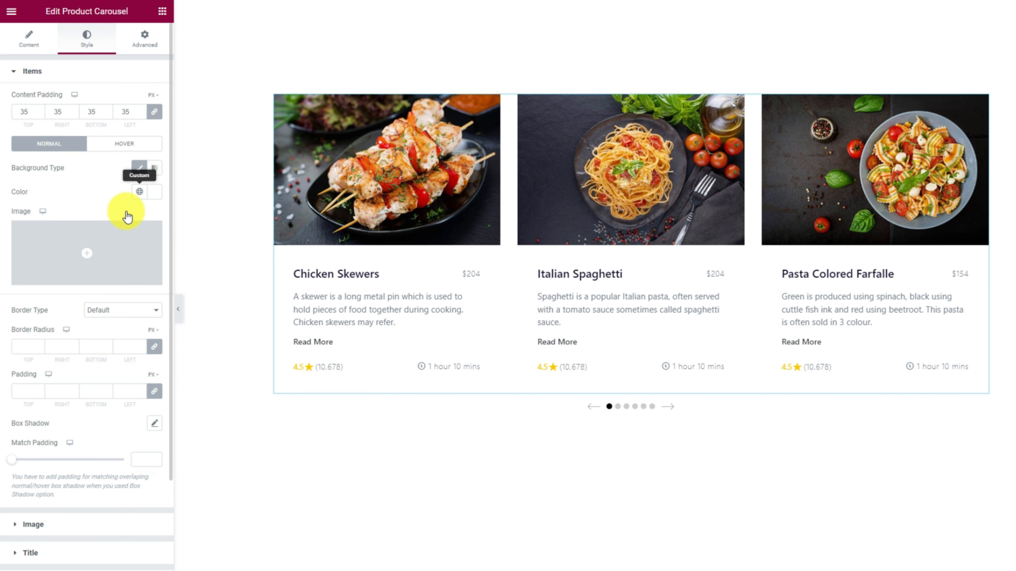
# Give the carousel items a Solid border with a width of 1 on all sides
pyautogui.click(123, 310)
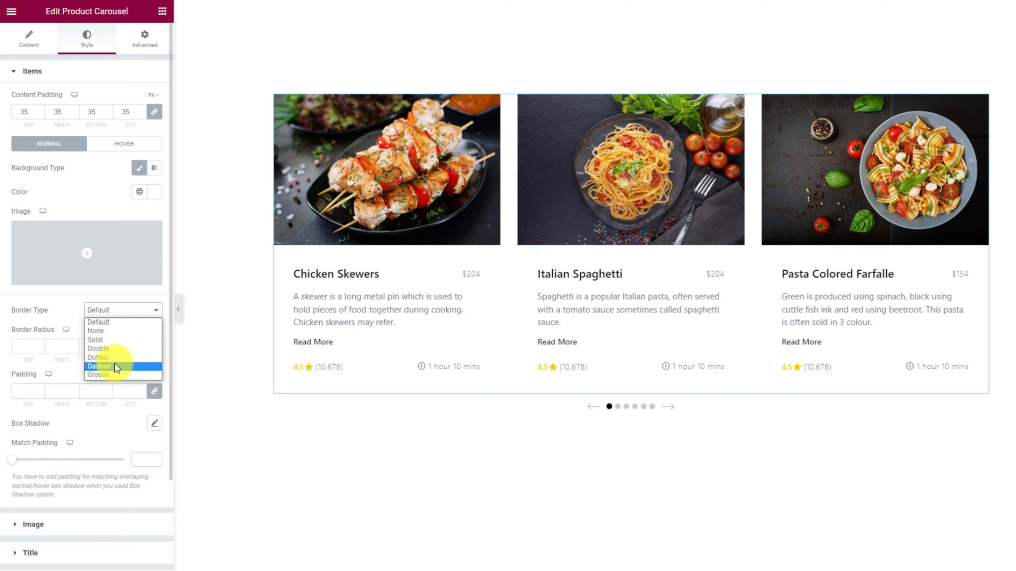
pyautogui.press('Escape')
pyautogui.click(110, 343)
pyautogui.click(27, 345)
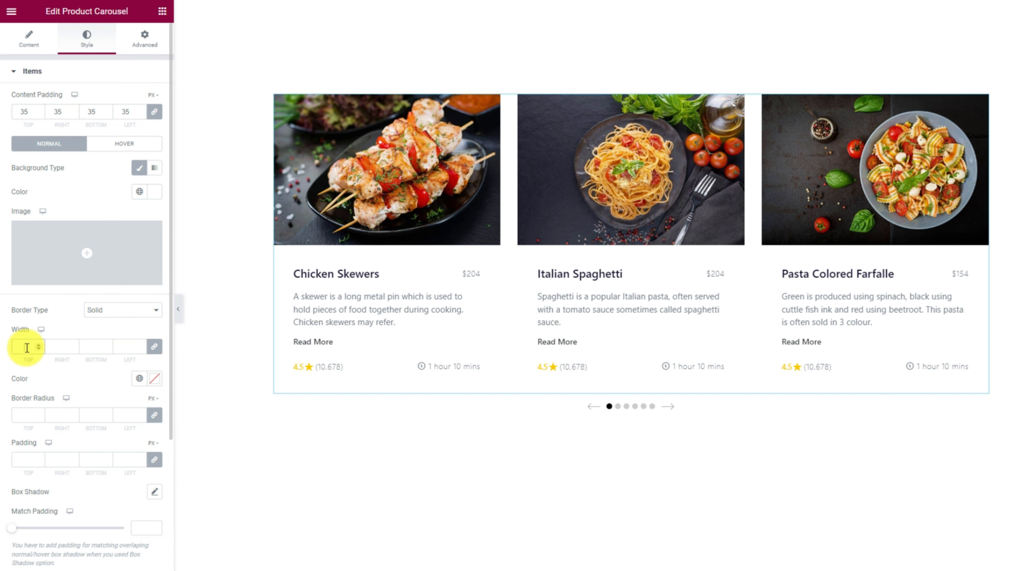
pyautogui.write('1')
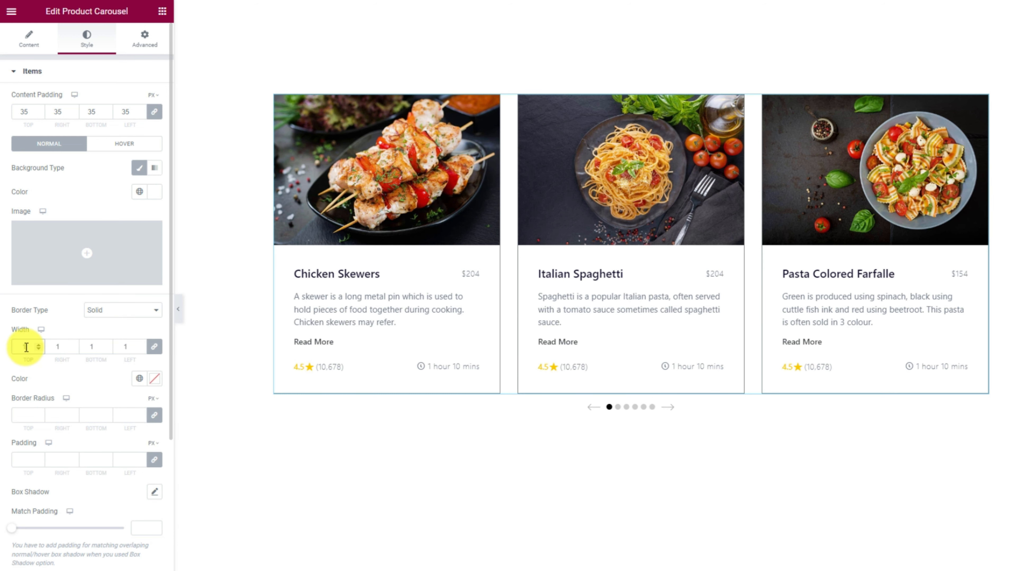
# Set the items' border color to white and their border radius to 10 px on all corners
pyautogui.click(154, 381)
pyautogui.moveTo(61, 452); pyautogui.dragTo(20, 405)
pyautogui.click(90, 387)
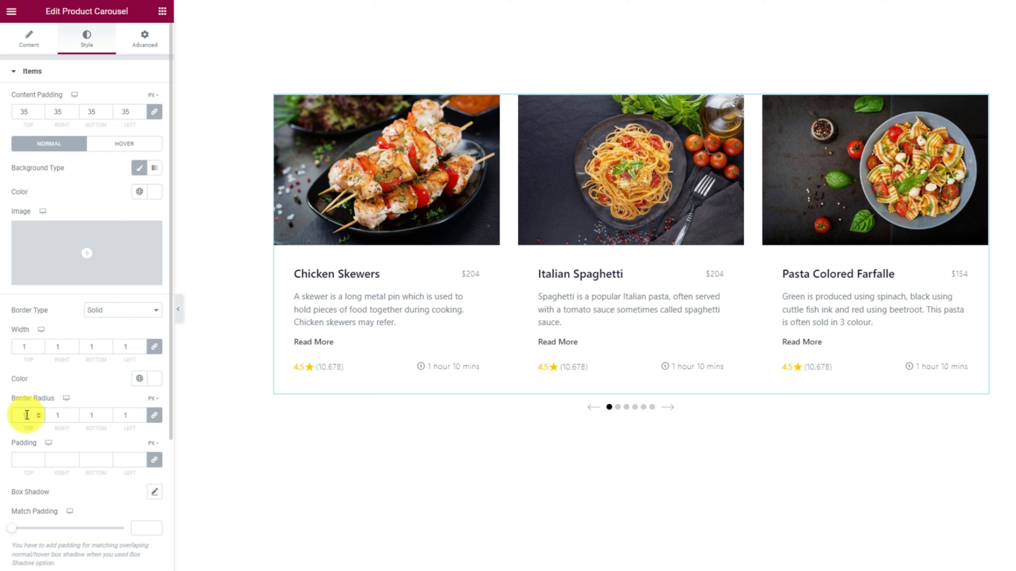
pyautogui.write('0')
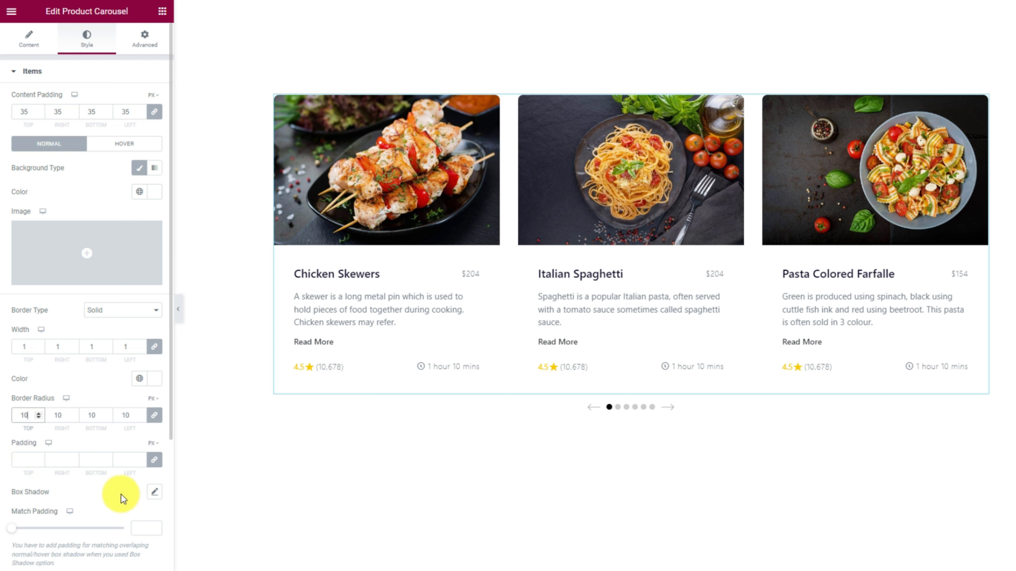
# Set the items' hover border color to orange, #FF8D06
pyautogui.click(127, 145)
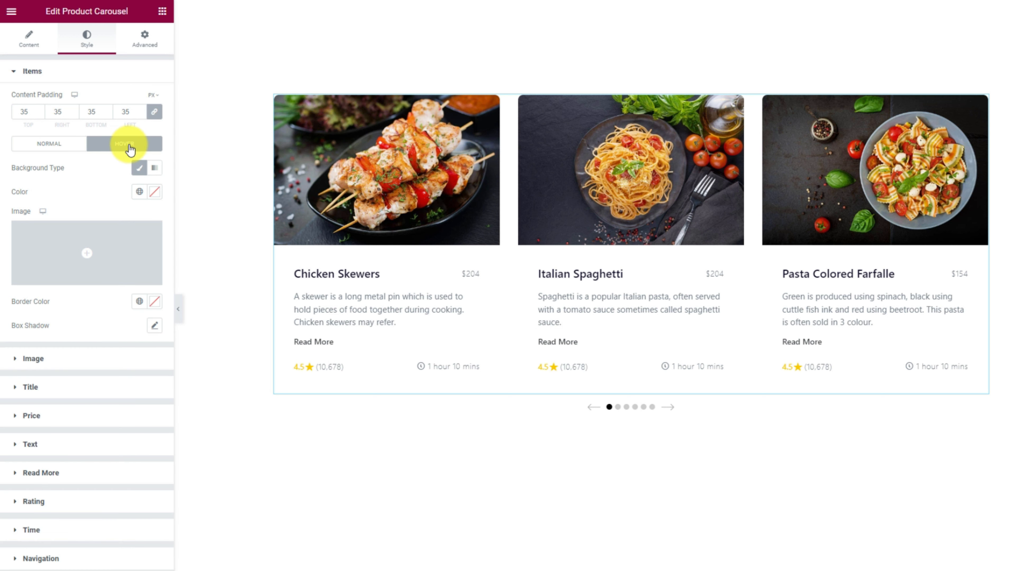
pyautogui.click(155, 303)
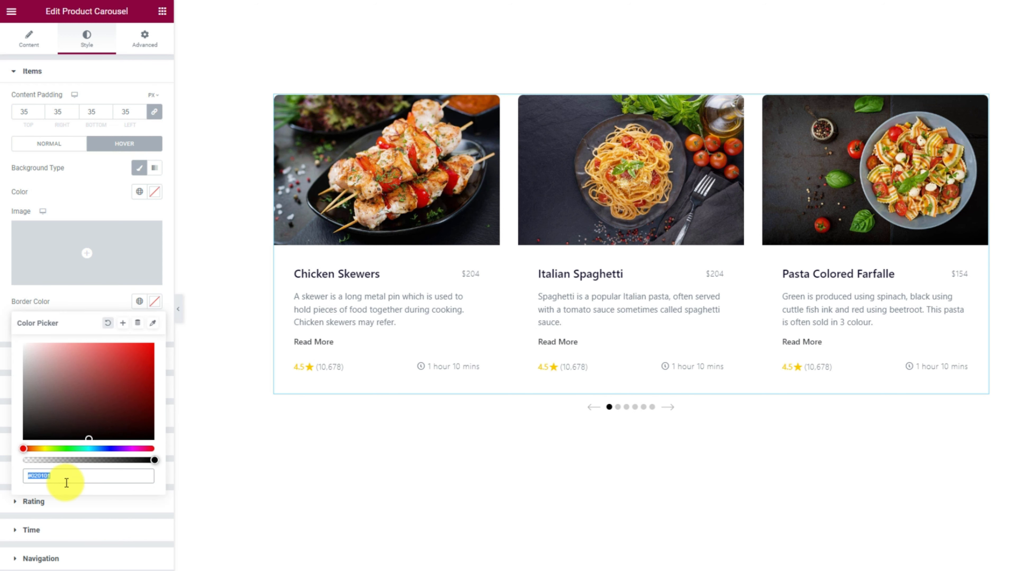
pyautogui.write('#FF8D06')
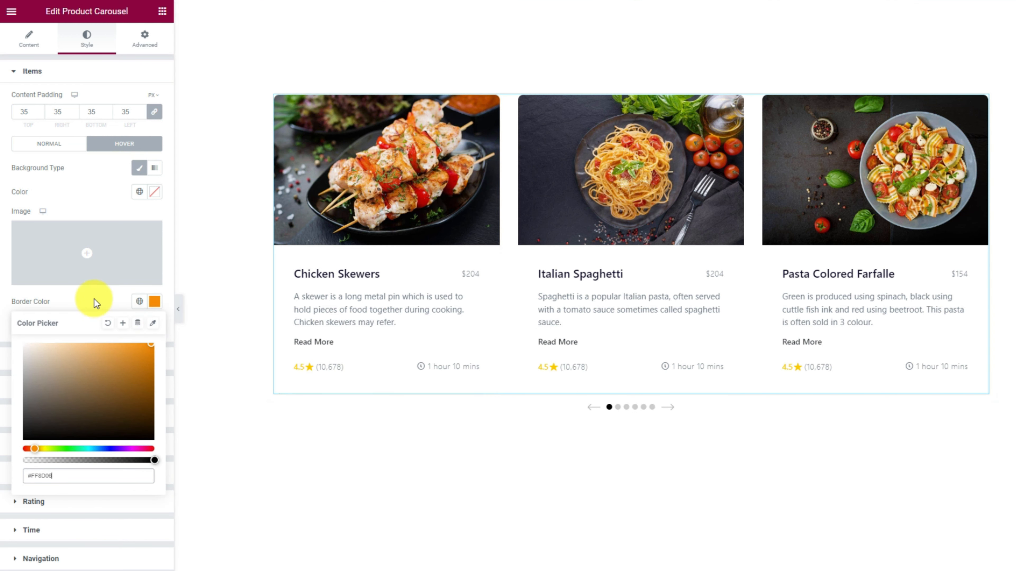
# Add a box shadow to the items' normal state, using a faint, mostly transparent color and a blur of 30
pyautogui.click(58, 145)
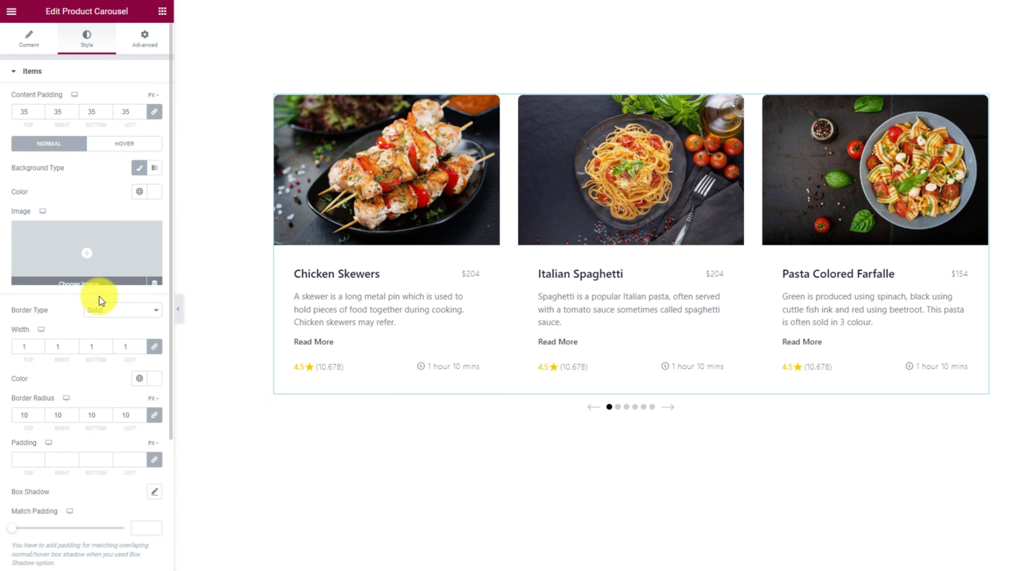
pyautogui.click(155, 492)
pyautogui.scroll(-5, 126, 454)
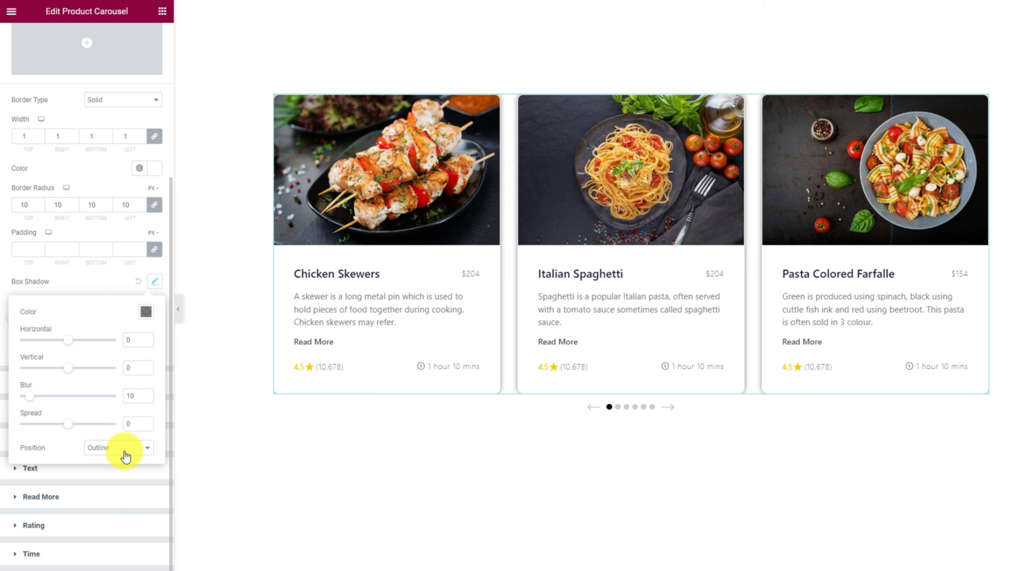
pyautogui.click(147, 315)
pyautogui.doubleClick(134, 488)
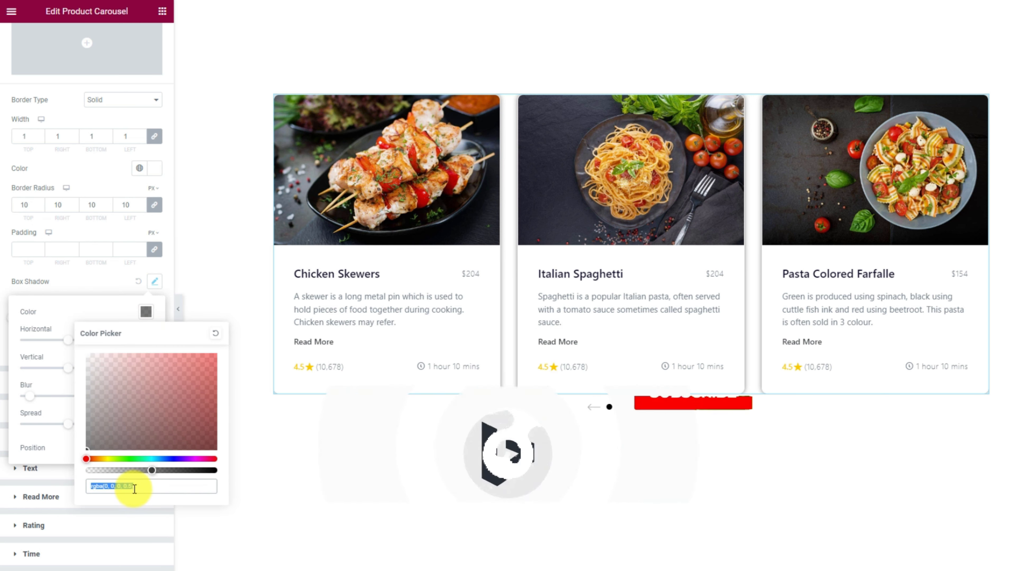
pyautogui.hotkey('ctrl', 'v')
pyautogui.click(112, 312)
pyautogui.click(48, 396)
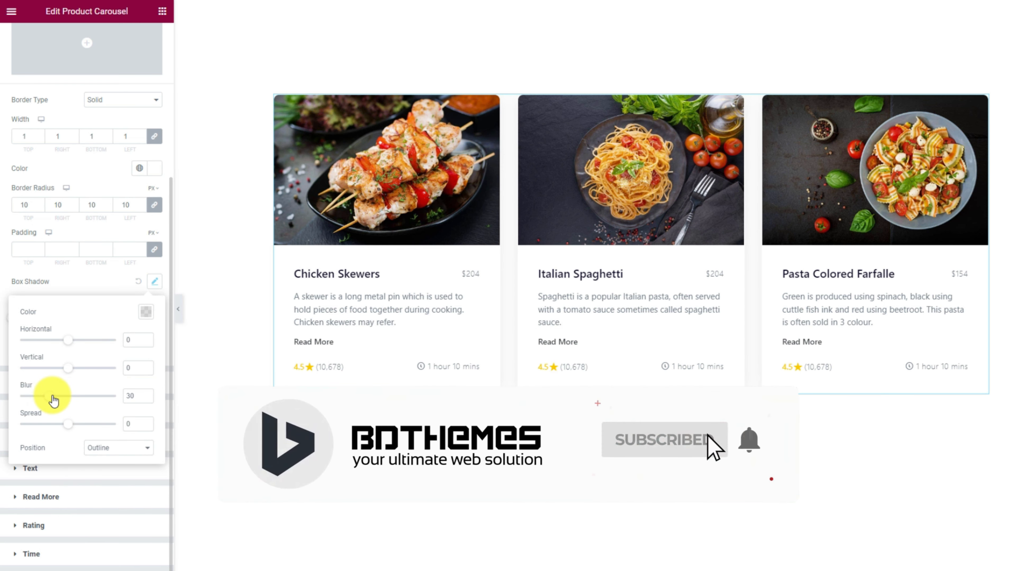
pyautogui.click(110, 285)
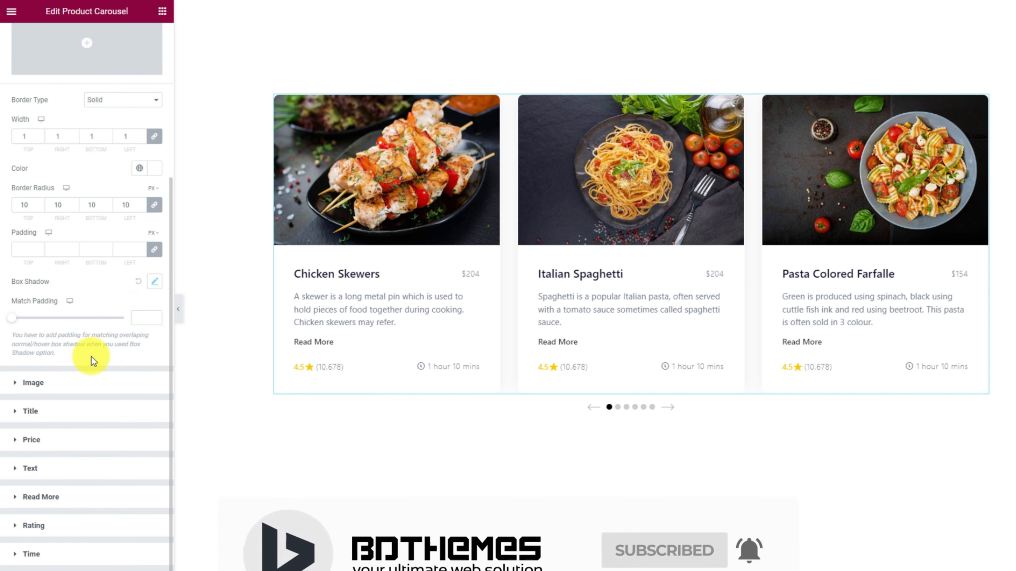
# Give the item images a Dashed border with a bottom width of 2 and 0 on the other sides
pyautogui.click(83, 385)
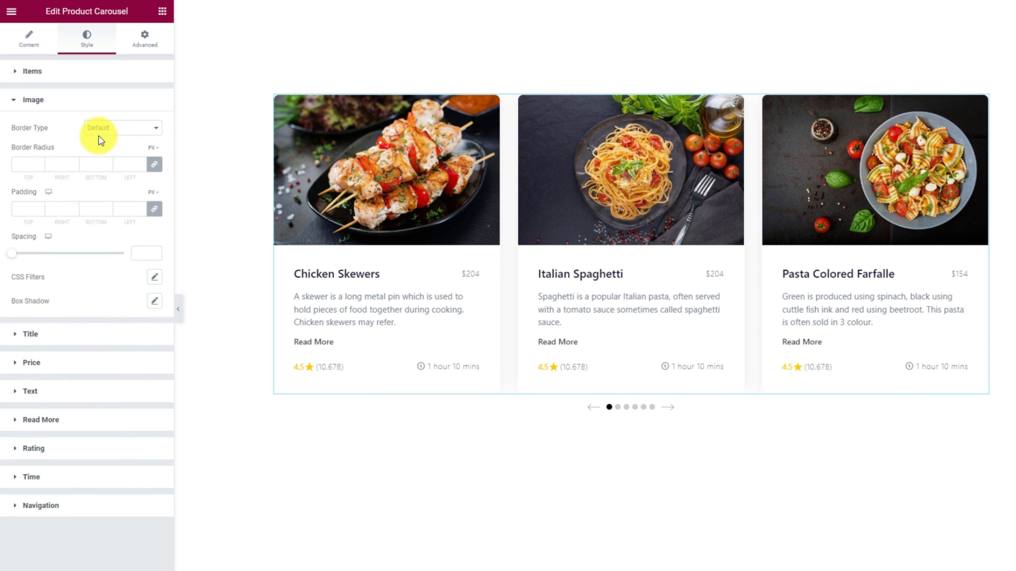
pyautogui.click(112, 128)
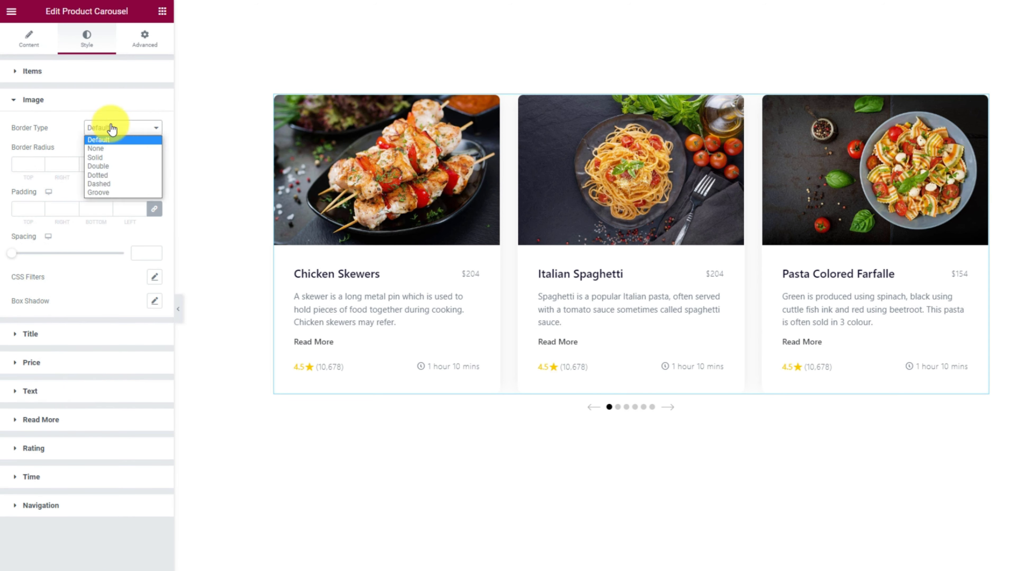
pyautogui.click(111, 184)
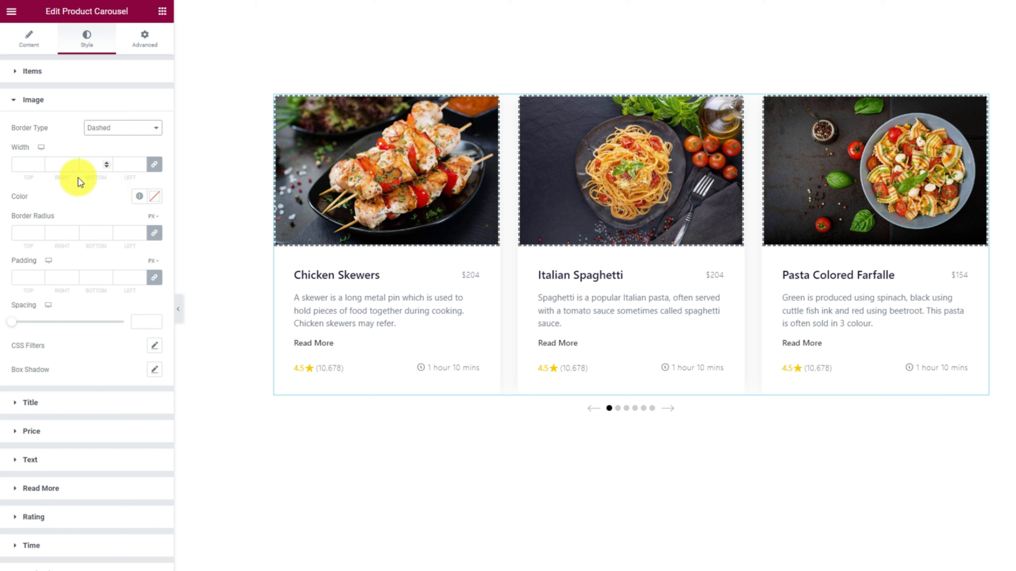
pyautogui.click(131, 166)
pyautogui.click(154, 164)
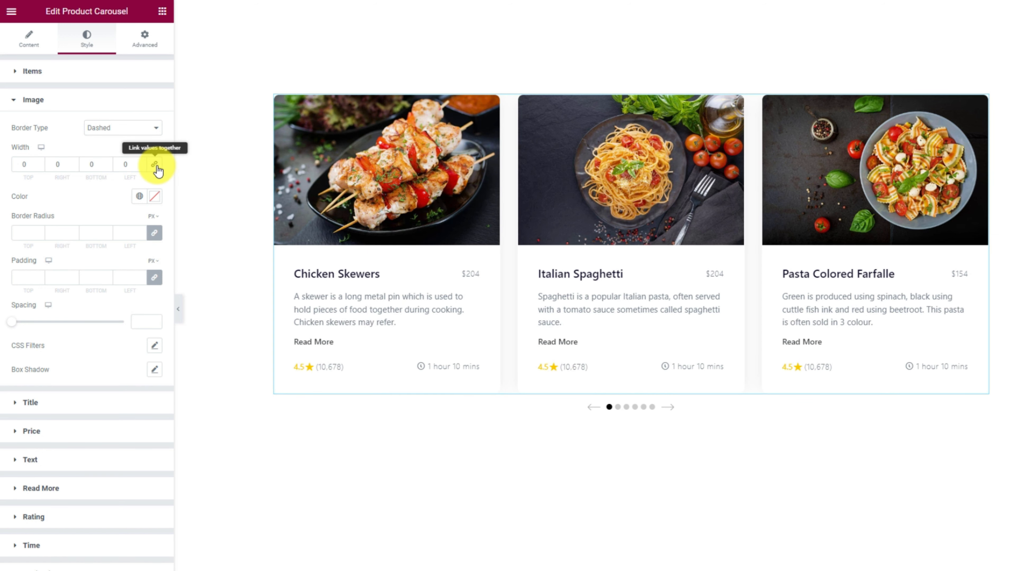
pyautogui.doubleClick(93, 166)
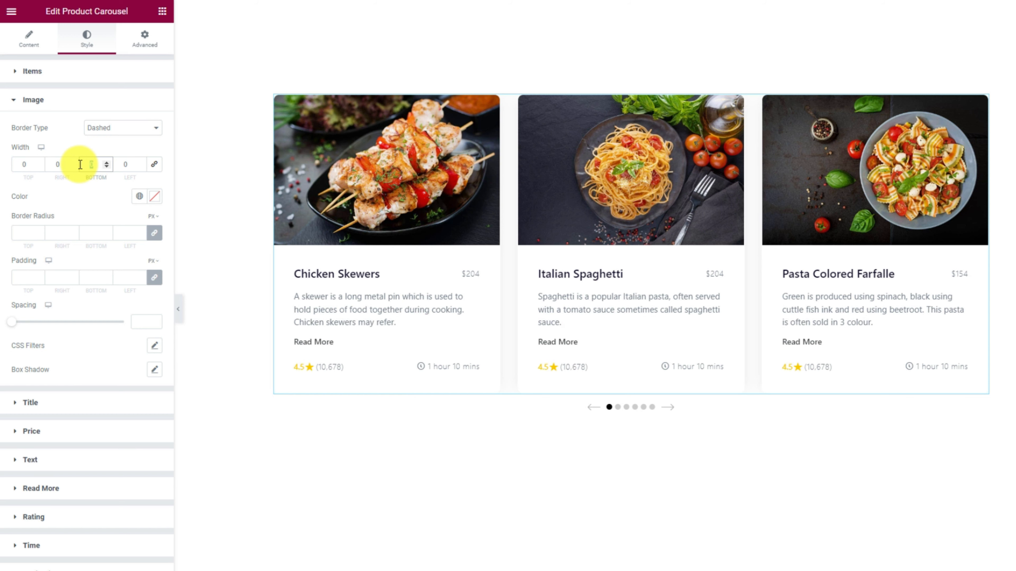
pyautogui.write('2')
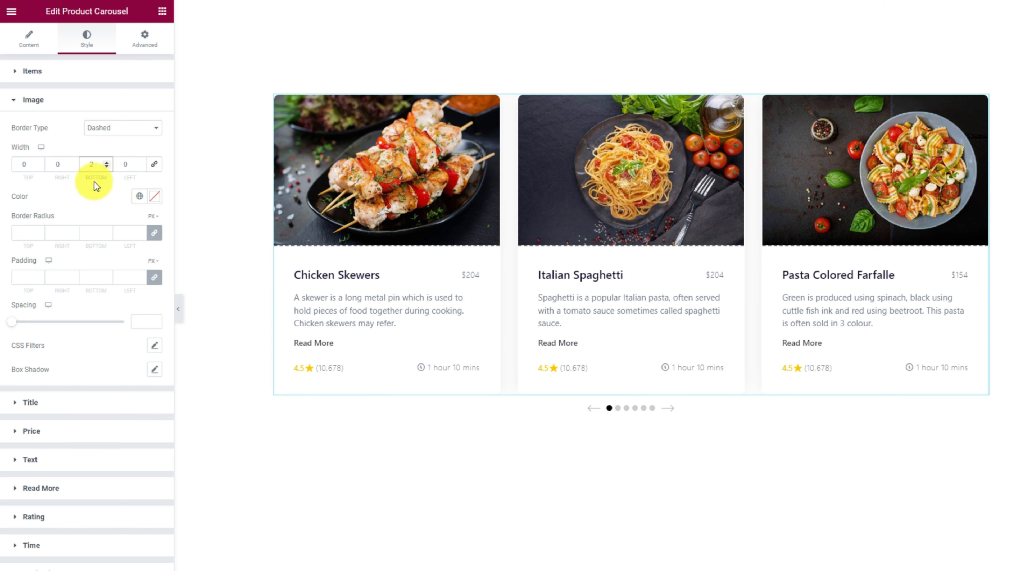
# Color the images' dashed border dark grey and set the images' border radius and padding to 0 px
pyautogui.click(157, 202)
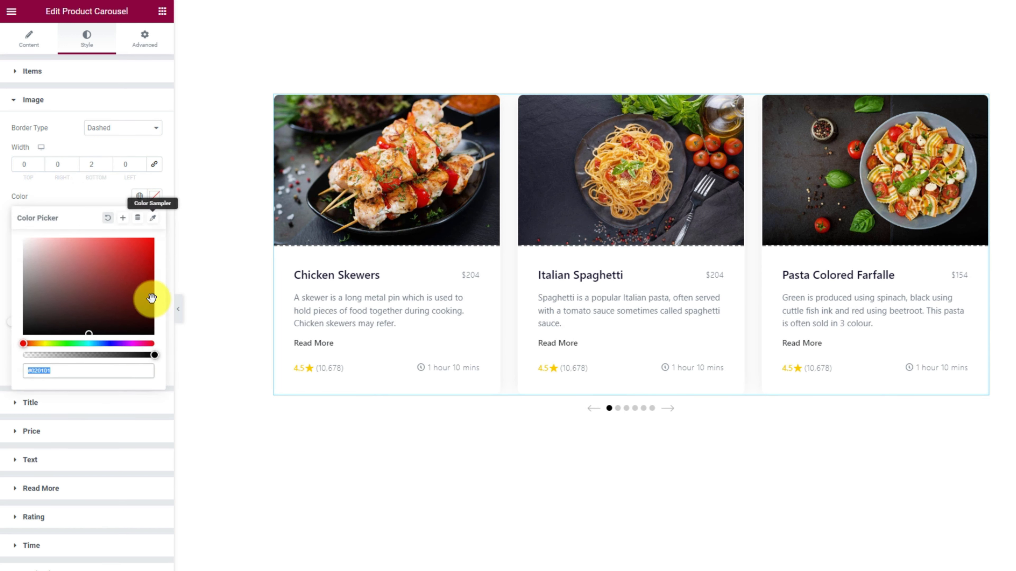
pyautogui.click(57, 376)
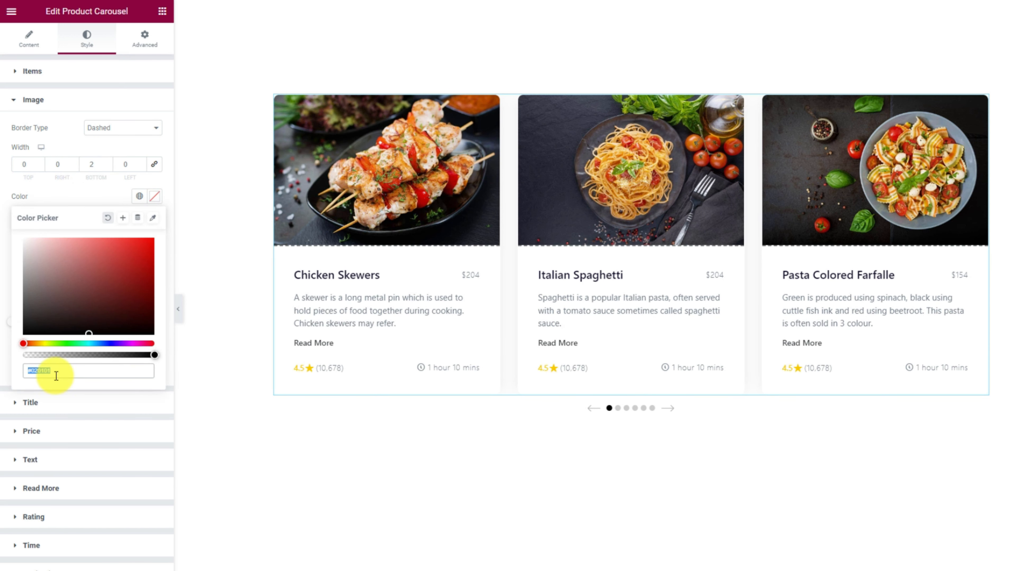
pyautogui.click(93, 194)
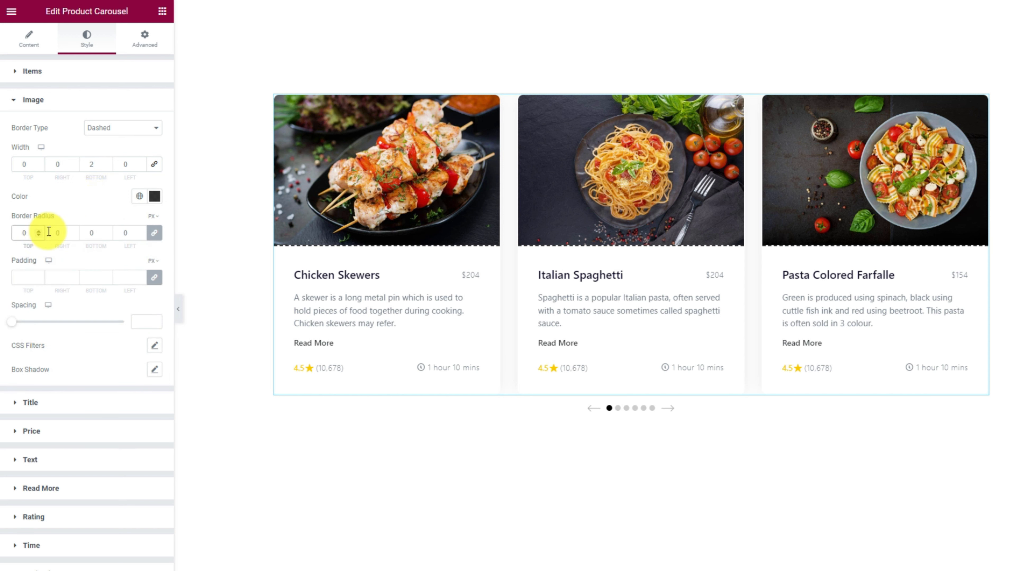
pyautogui.click(23, 277)
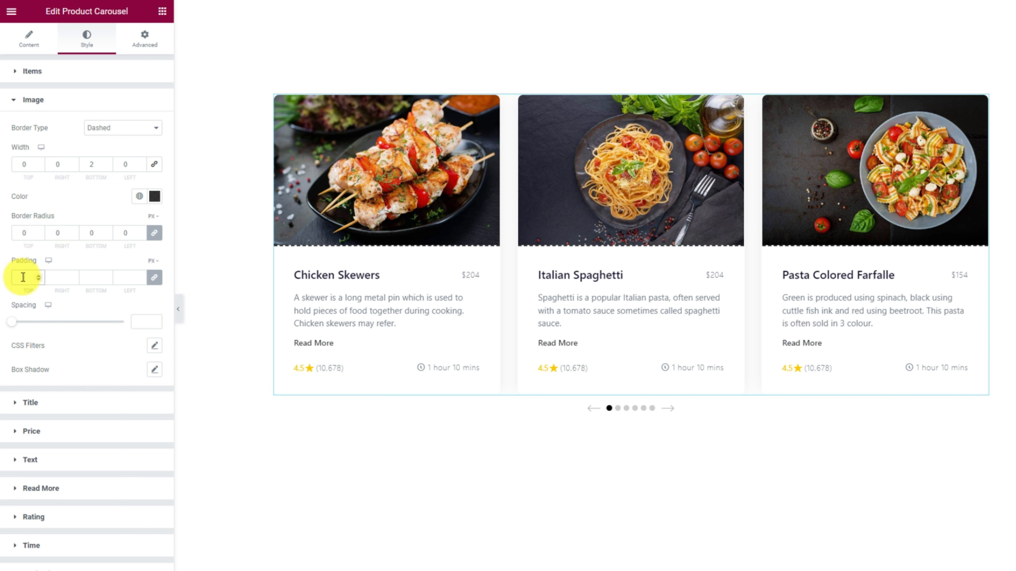
pyautogui.write('0')
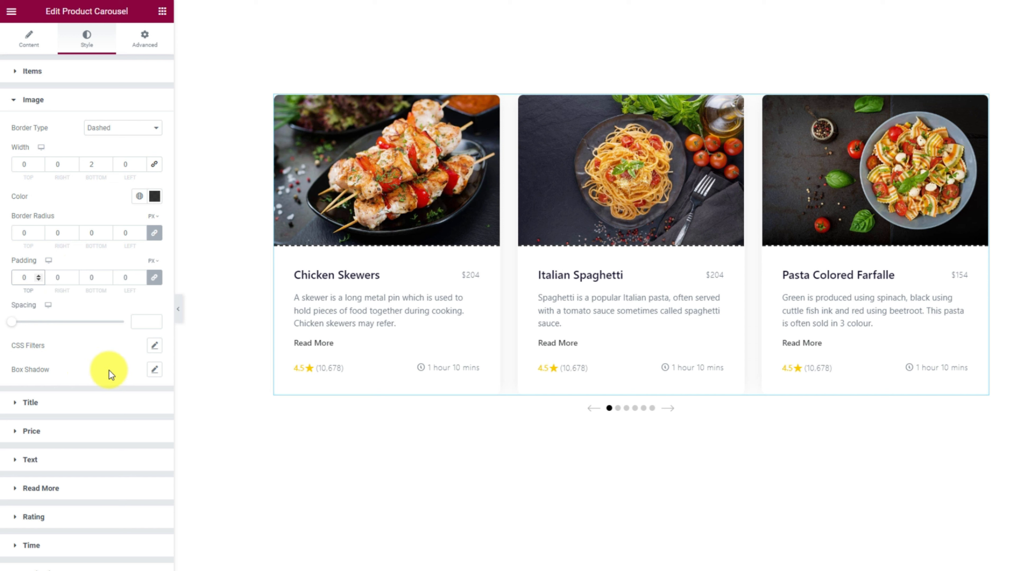
# Add an image box shadow with a faint transparent color, a vertical offset of 12 and an increased blur
pyautogui.click(154, 369)
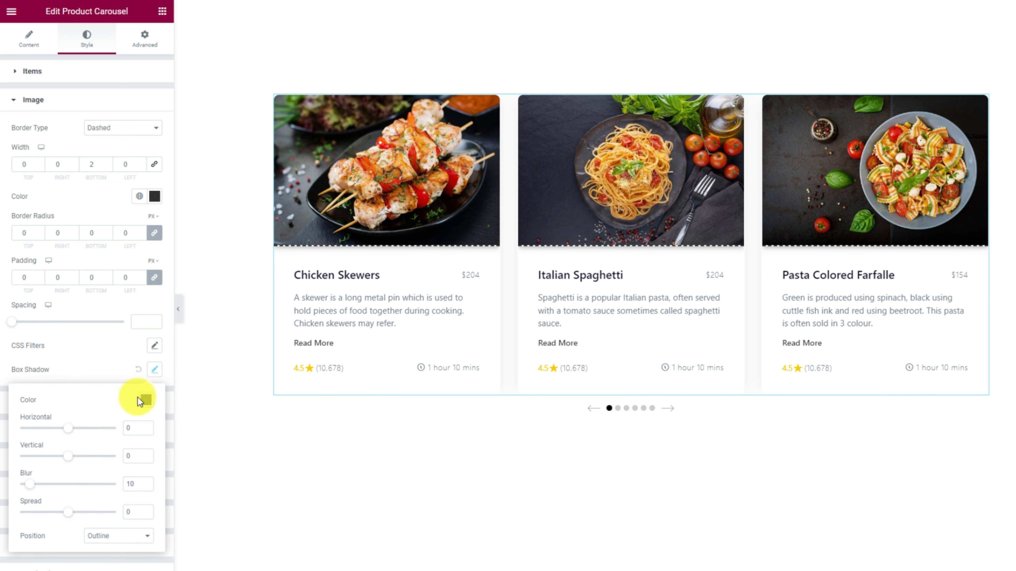
pyautogui.click(144, 400)
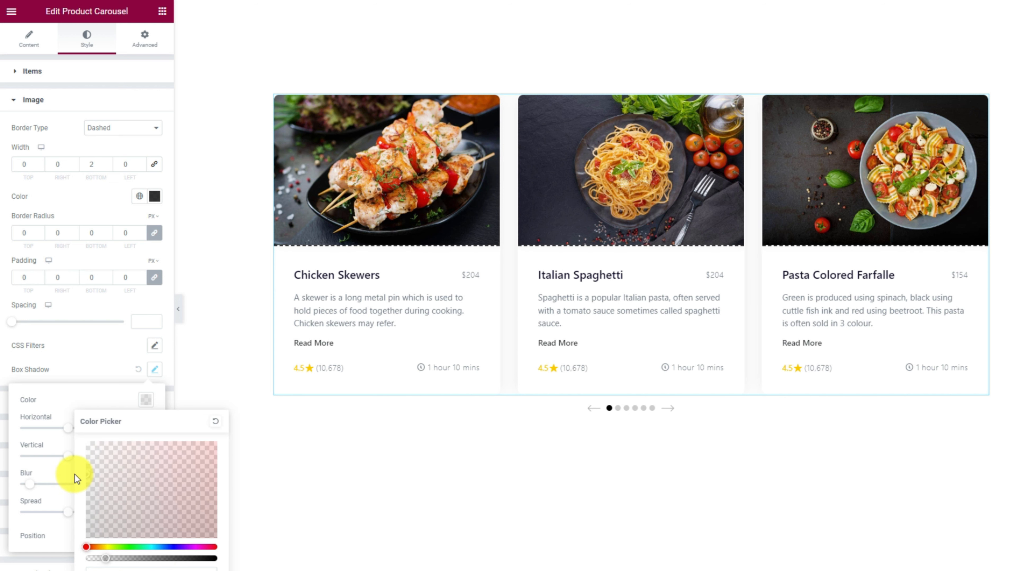
pyautogui.click(110, 559)
pyautogui.click(112, 405)
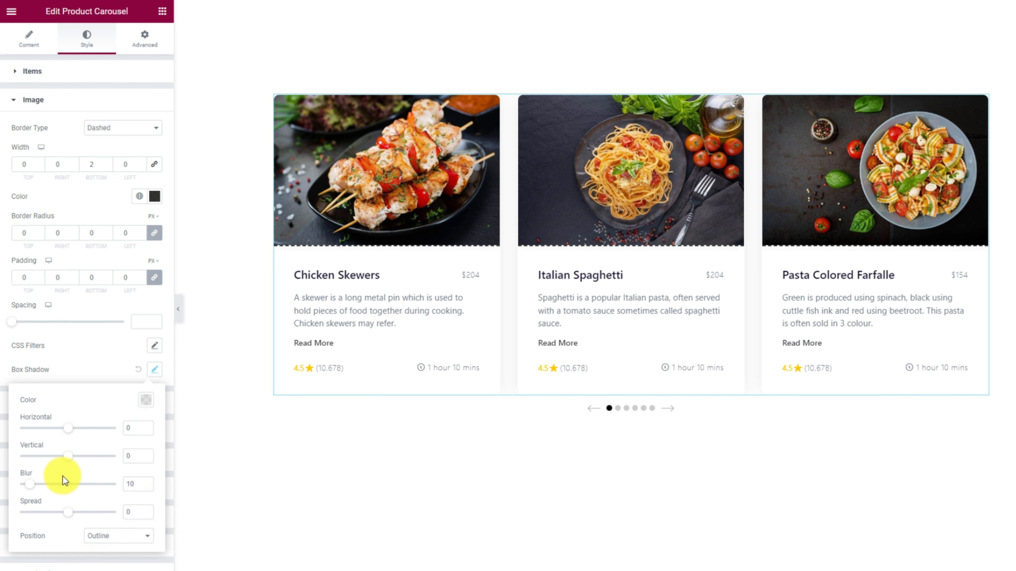
pyautogui.moveTo(69, 457); pyautogui.dragTo(79, 461)
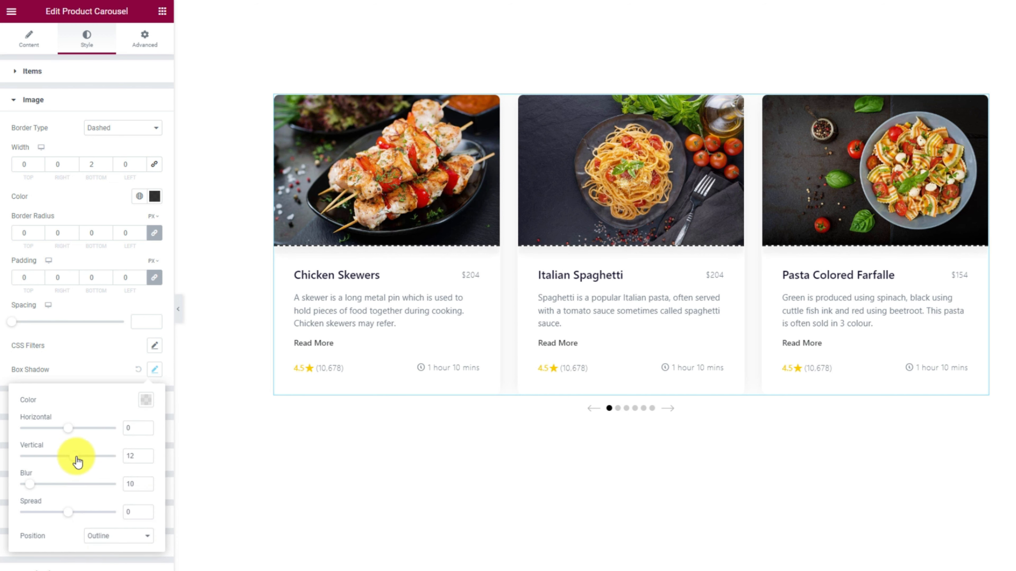
pyautogui.moveTo(30, 485); pyautogui.dragTo(49, 485)
pyautogui.click(82, 360)
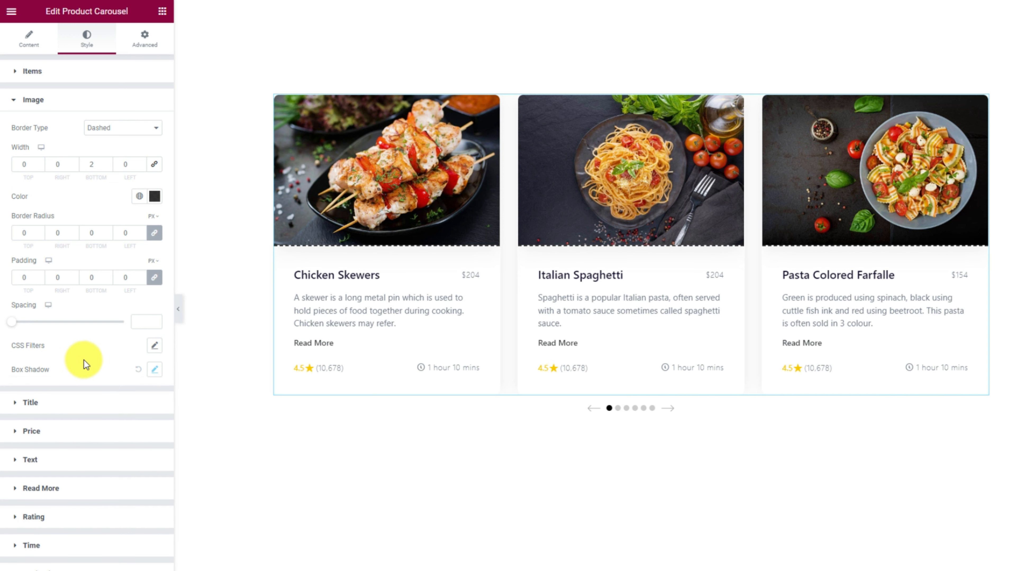
# Set the item titles' color to #111111
pyautogui.click(76, 408)
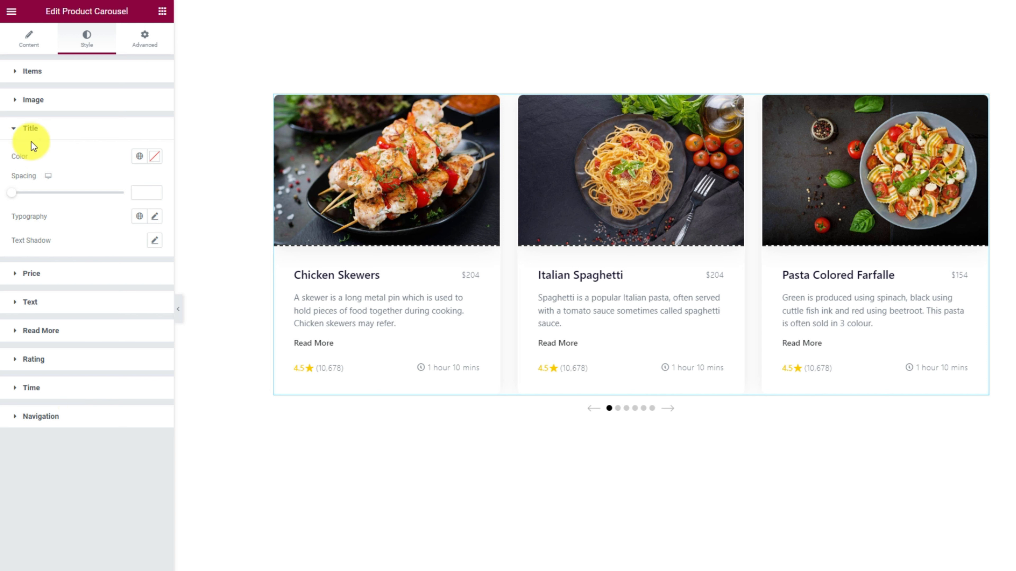
pyautogui.click(154, 160)
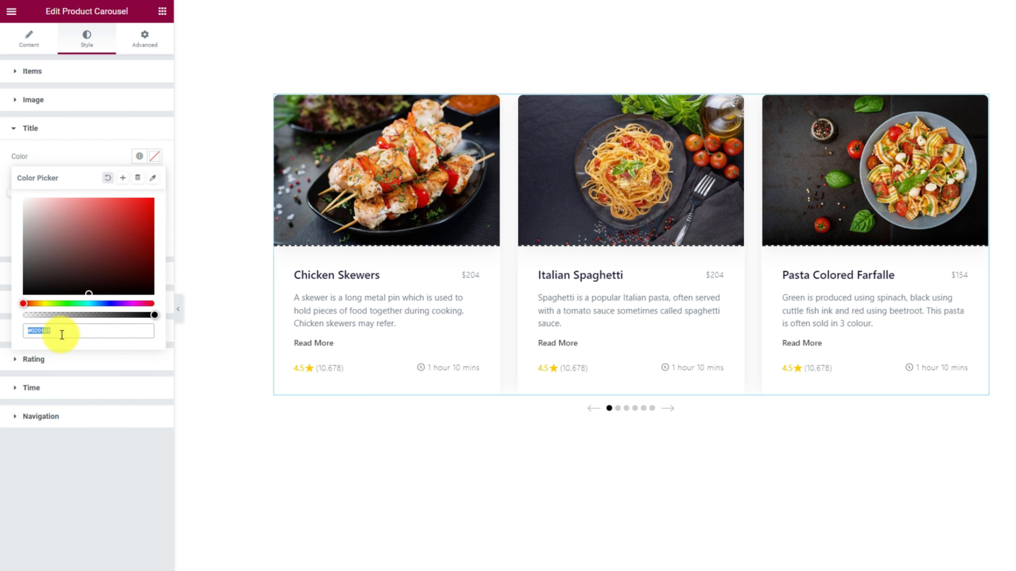
pyautogui.write('#111111')
pyautogui.click(98, 156)
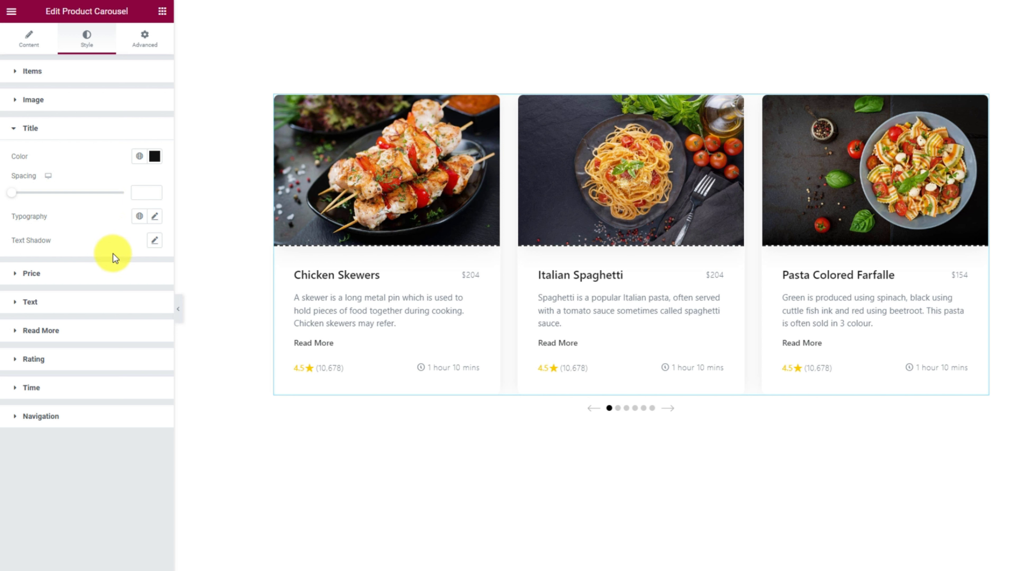
# Set the item titles' typography to the Lato font family with a size of 22 px
pyautogui.click(154, 217)
pyautogui.click(125, 275)
pyautogui.write('lato')
pyautogui.click(112, 317)
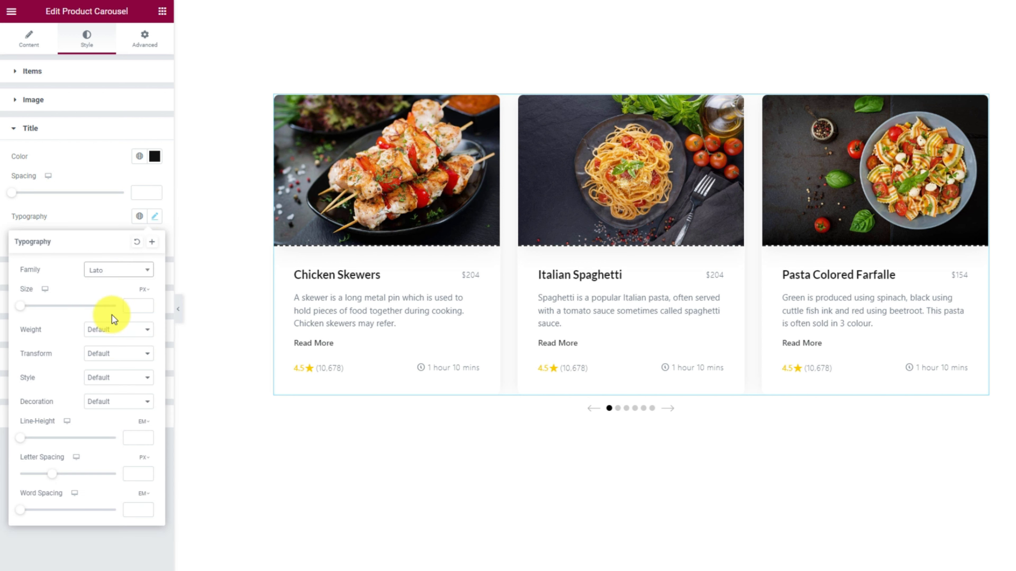
pyautogui.click(141, 307)
pyautogui.write('22')
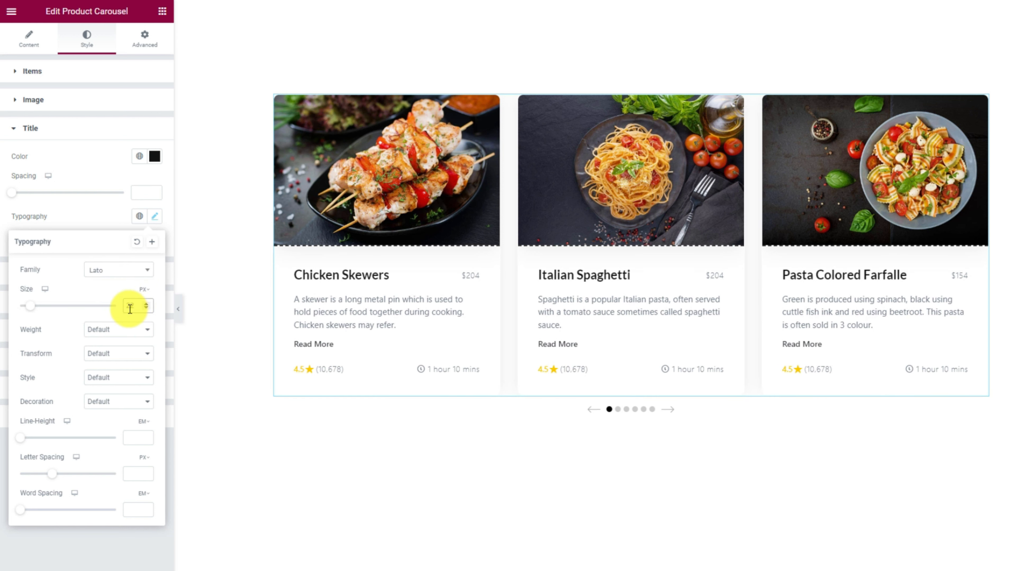
pyautogui.click(97, 212)
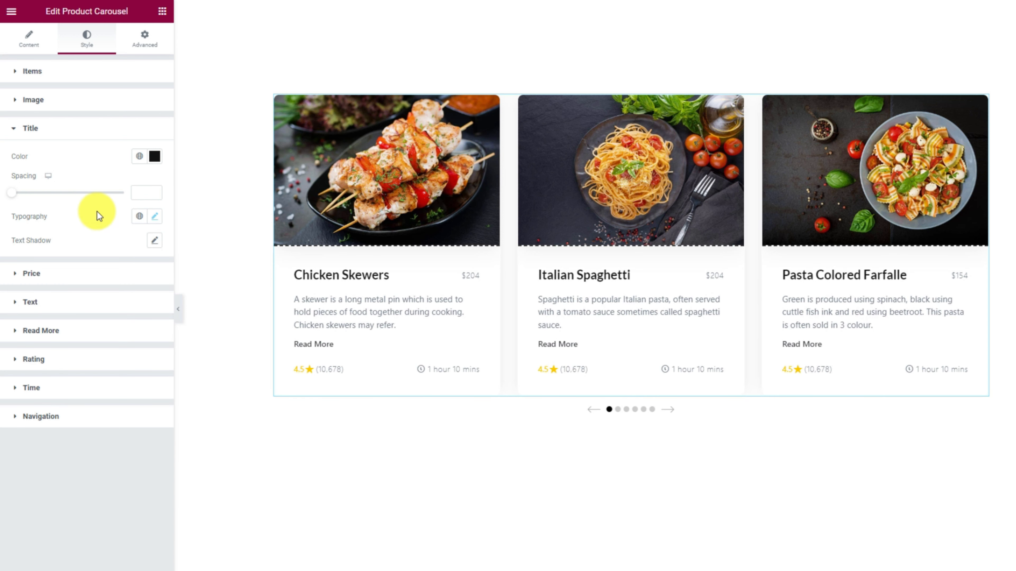
# Color the item prices orange with the hex value #FF8D06
pyautogui.click(74, 276)
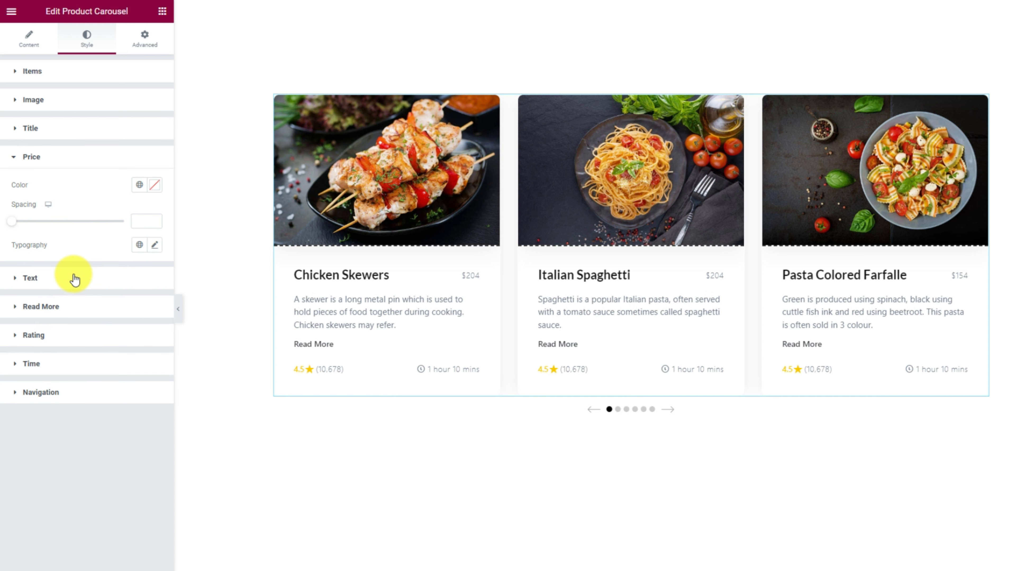
pyautogui.click(155, 185)
pyautogui.tripleClick(83, 352)
pyautogui.hotkey('ctrl', 'v')
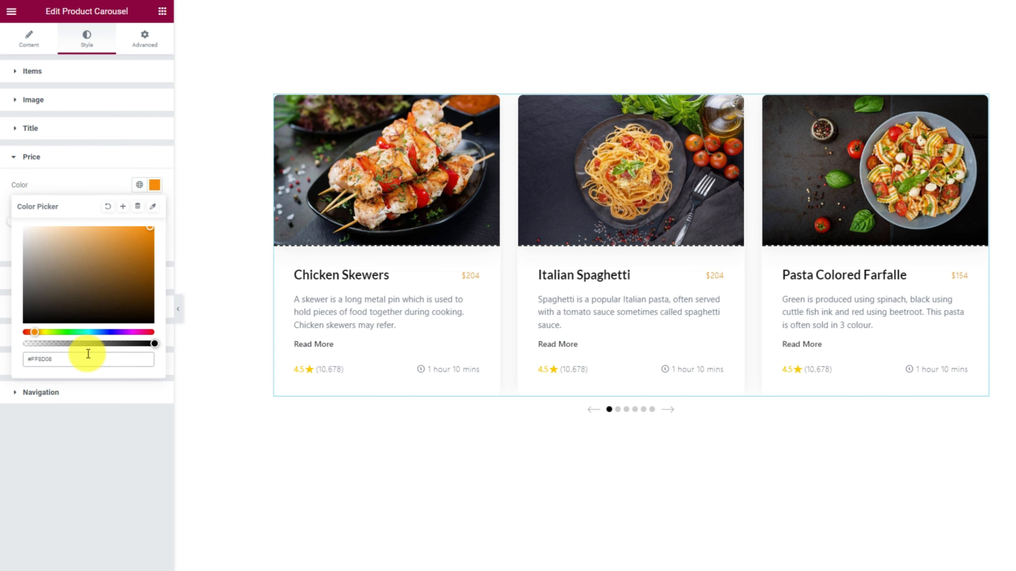
pyautogui.click(102, 182)
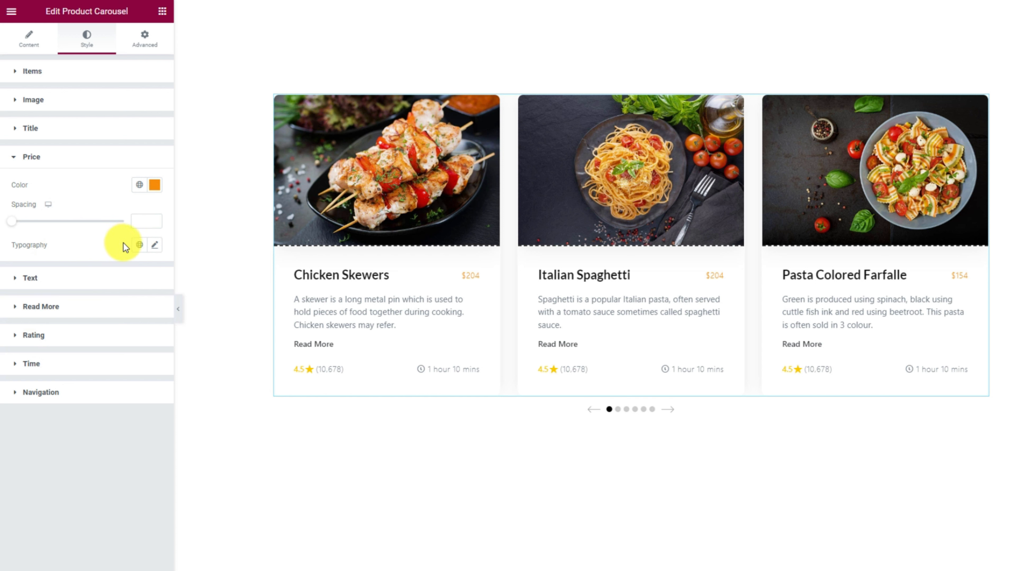
# Set the price typography to Lato, size 16 px, weight 500 (Medium)
pyautogui.click(154, 245)
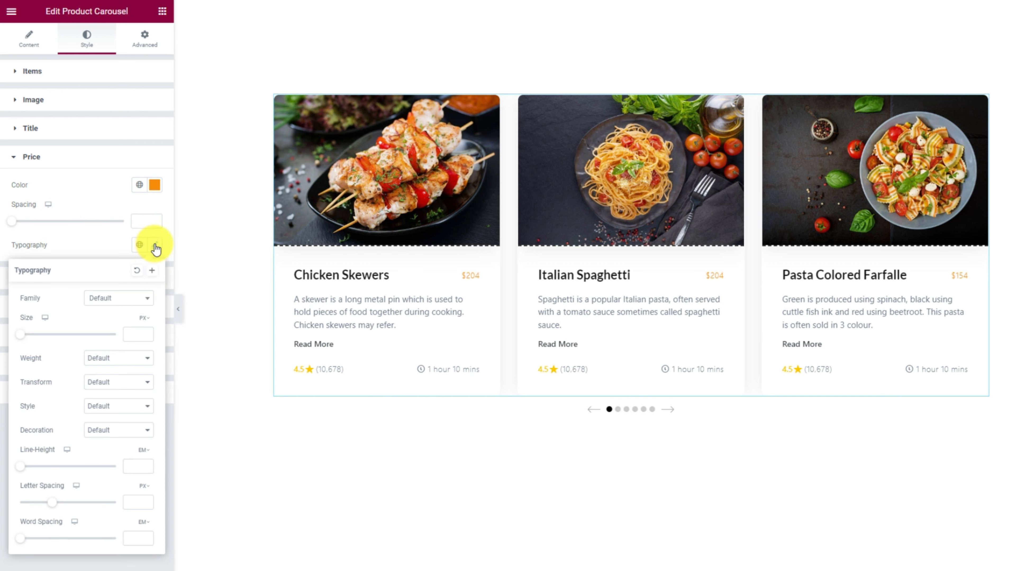
pyautogui.click(104, 306)
pyautogui.write('lato')
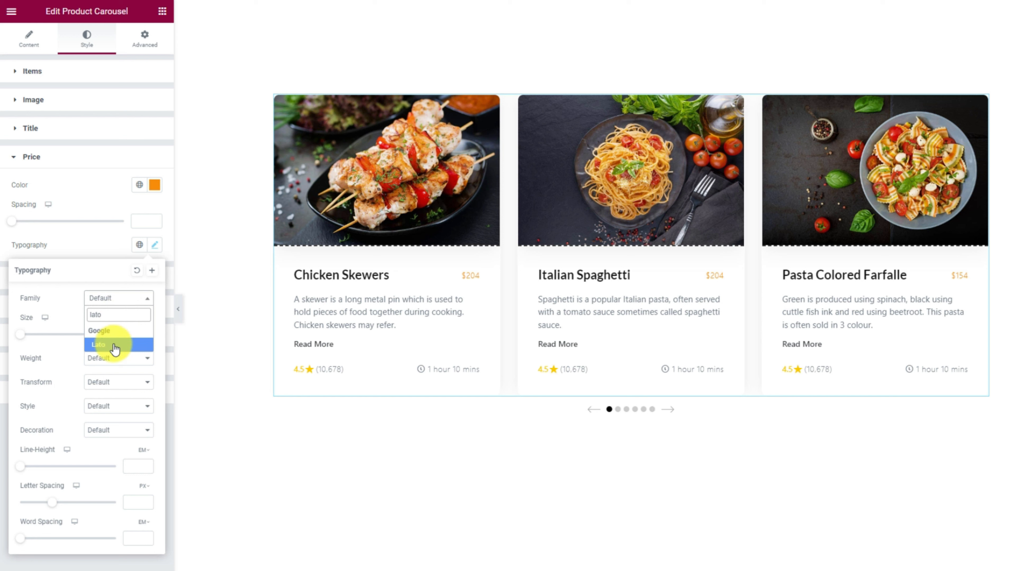
pyautogui.click(115, 345)
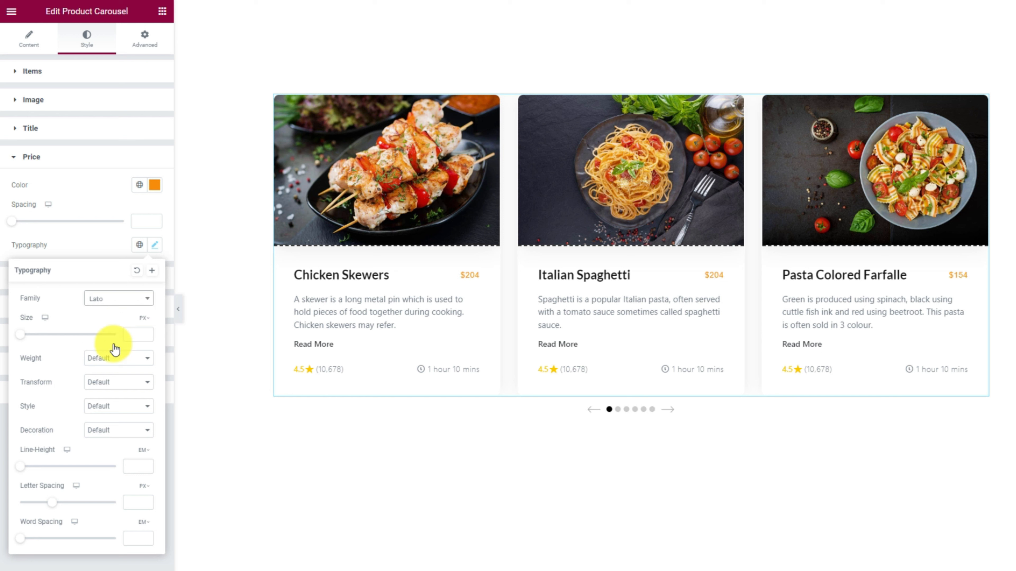
pyautogui.click(133, 335)
pyautogui.write('16')
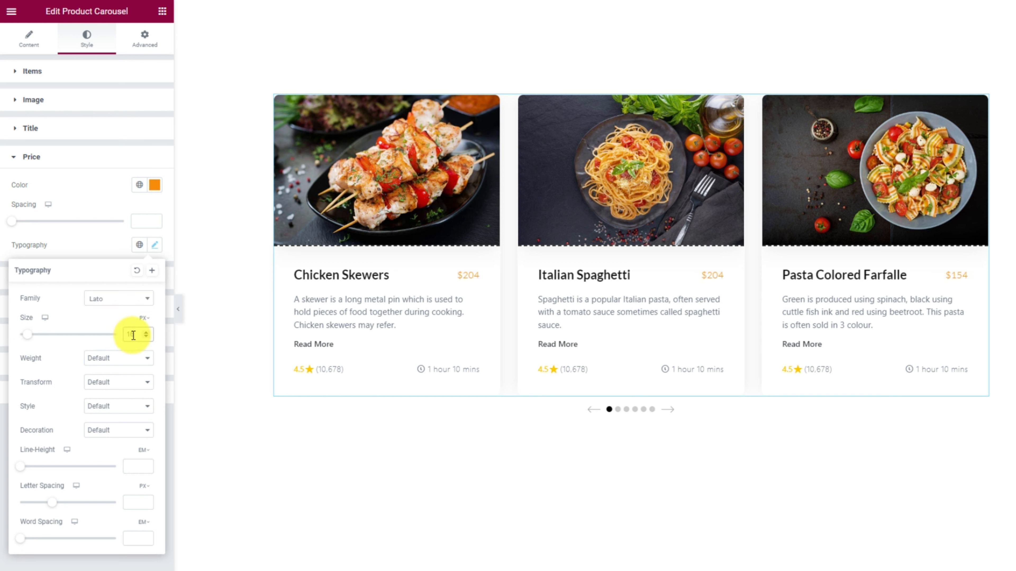
pyautogui.click(118, 358)
pyautogui.click(109, 402)
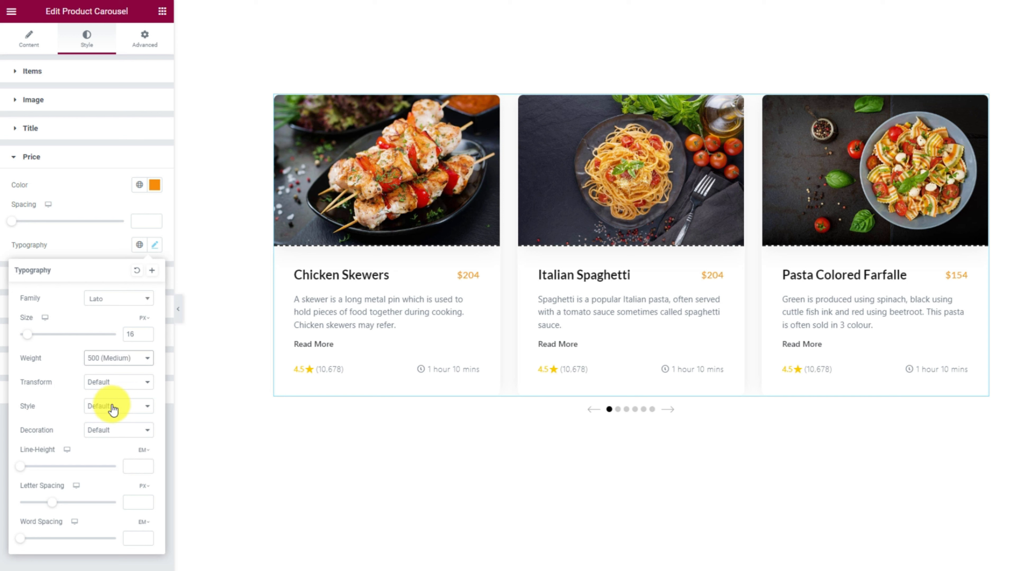
pyautogui.click(75, 163)
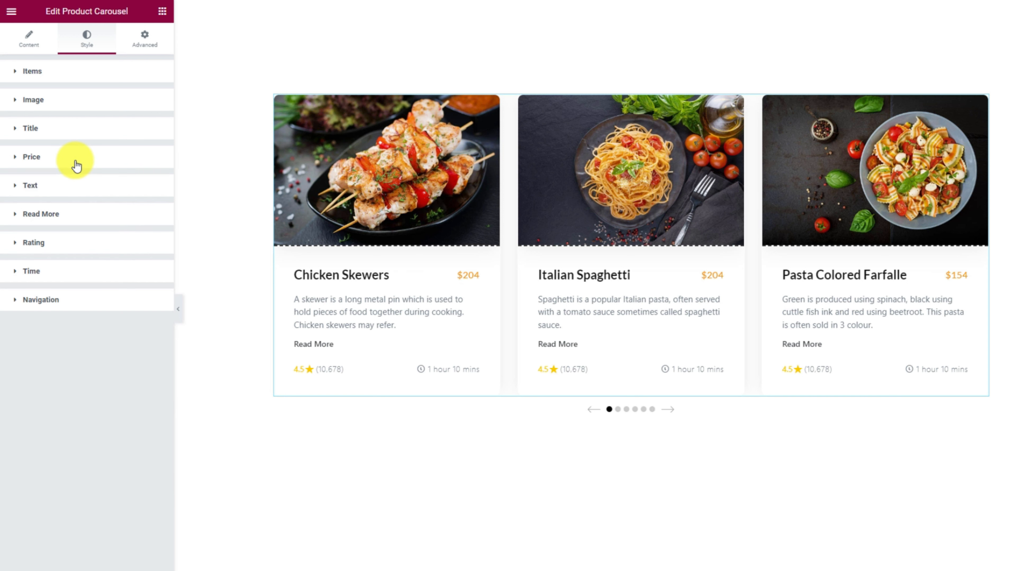
# Set the color of the item description text to #00000096
pyautogui.click(76, 195)
pyautogui.click(153, 214)
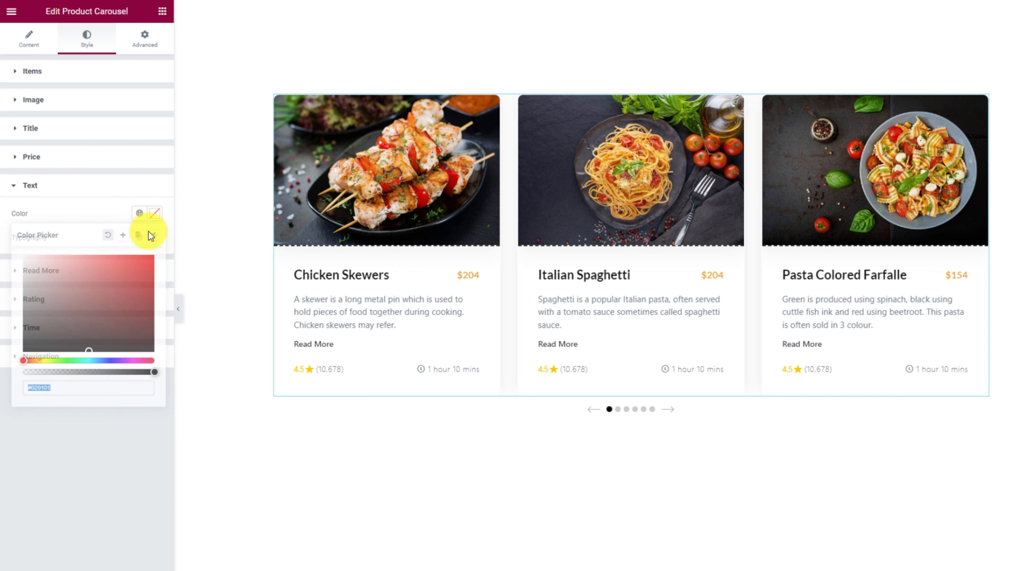
pyautogui.write('#00000096')
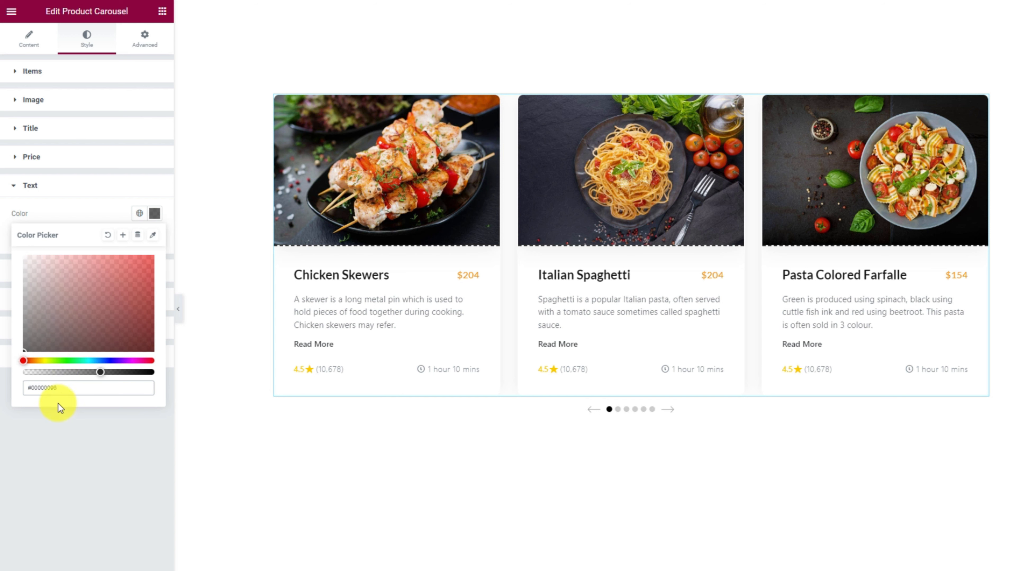
pyautogui.click(89, 215)
# Set the description text's typography to Lato, size 16 px, weight 400 (Normal)
pyautogui.click(154, 237)
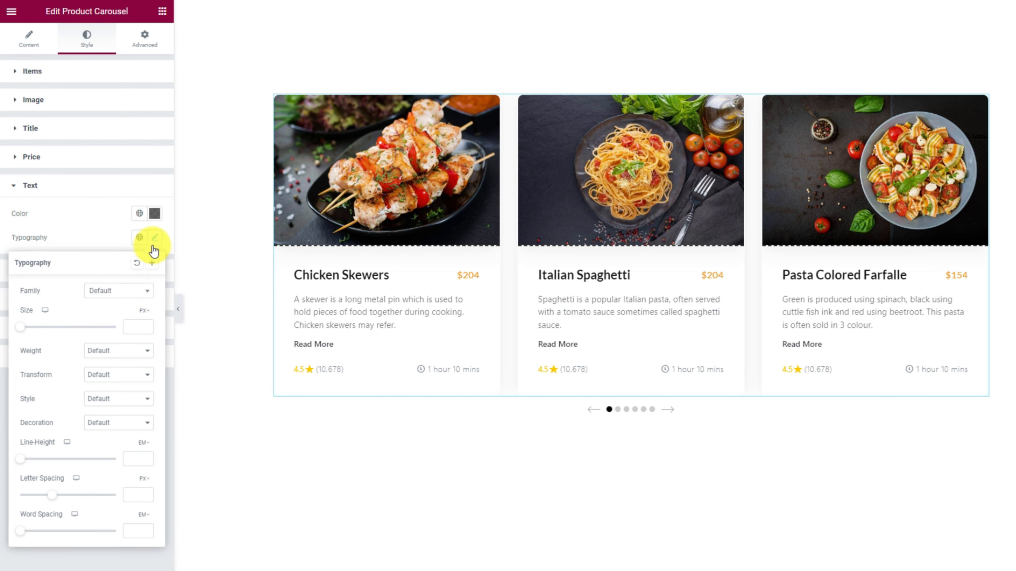
pyautogui.click(124, 294)
pyautogui.write('lato')
pyautogui.click(107, 340)
pyautogui.click(130, 329)
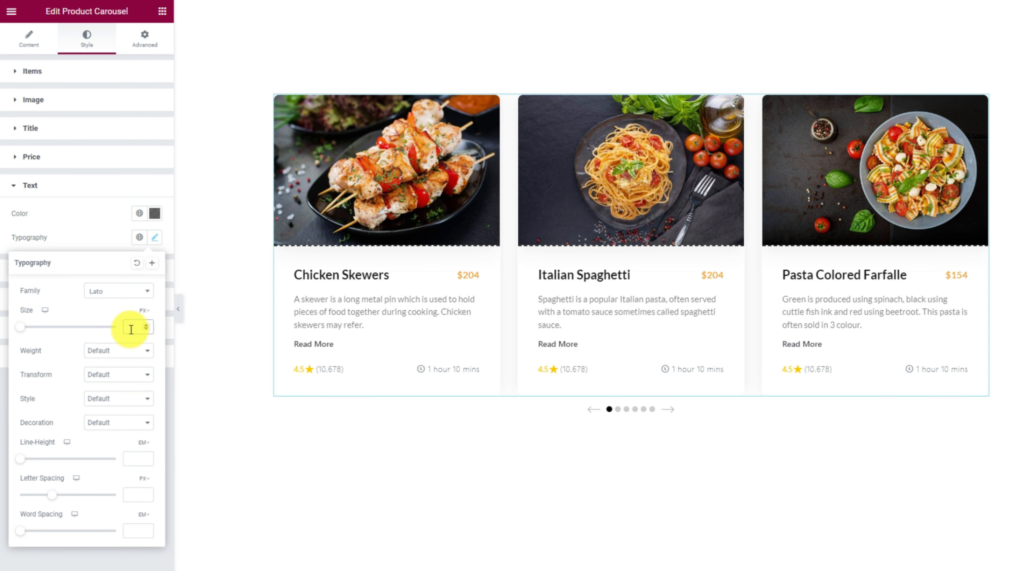
pyautogui.write('16')
pyautogui.click(112, 351)
pyautogui.click(115, 391)
# Set the description text's line height to 1.7 em and its letter spacing to 1 px
pyautogui.click(36, 460)
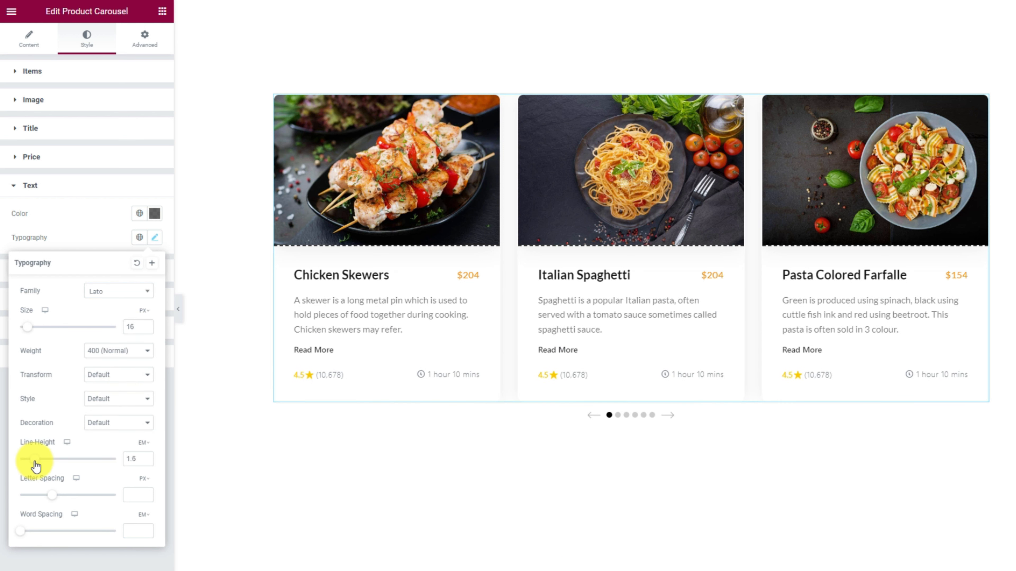
pyautogui.moveTo(35, 465); pyautogui.dragTo(36, 464)
pyautogui.click(130, 493)
pyautogui.write('1')
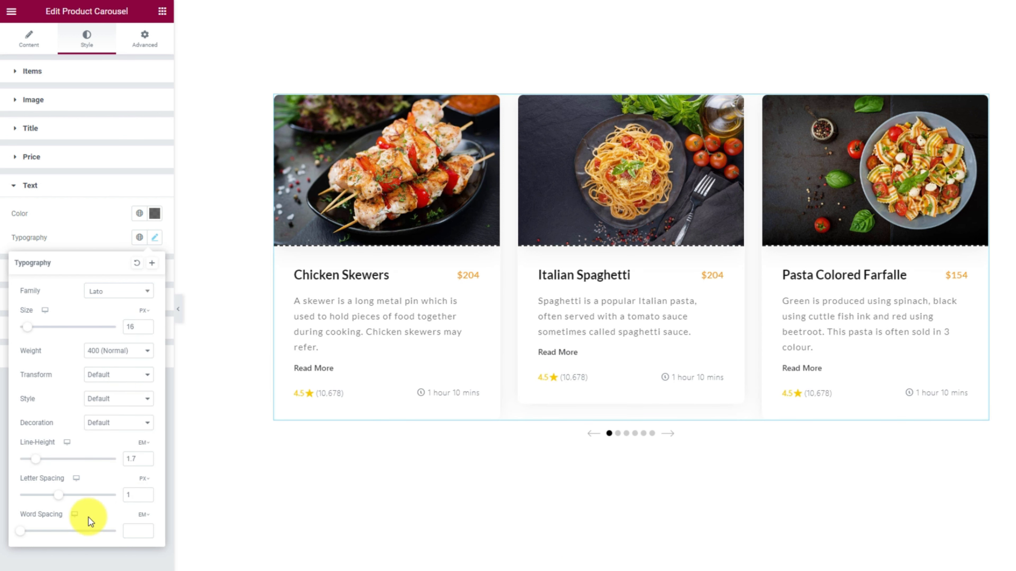
pyautogui.click(97, 230)
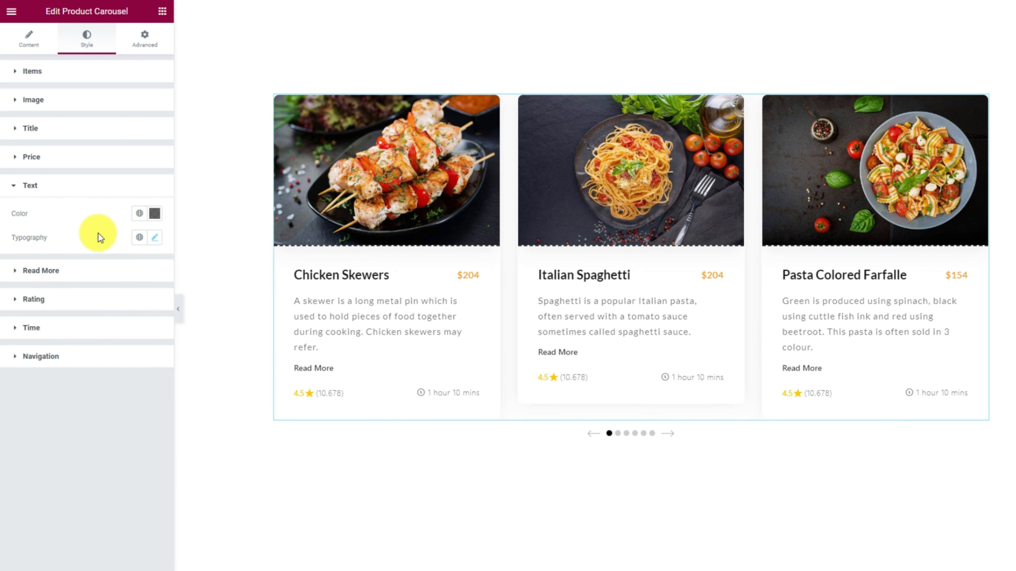
# Give the Read More links a dark grey Dashed border with a bottom width of 2 and 0 on the other sides
pyautogui.click(84, 277)
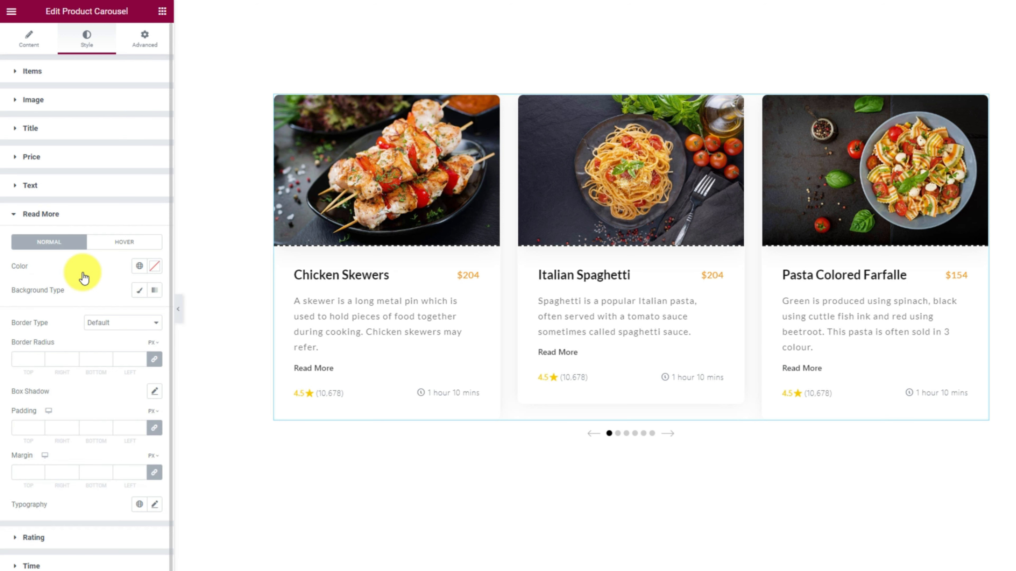
pyautogui.click(114, 323)
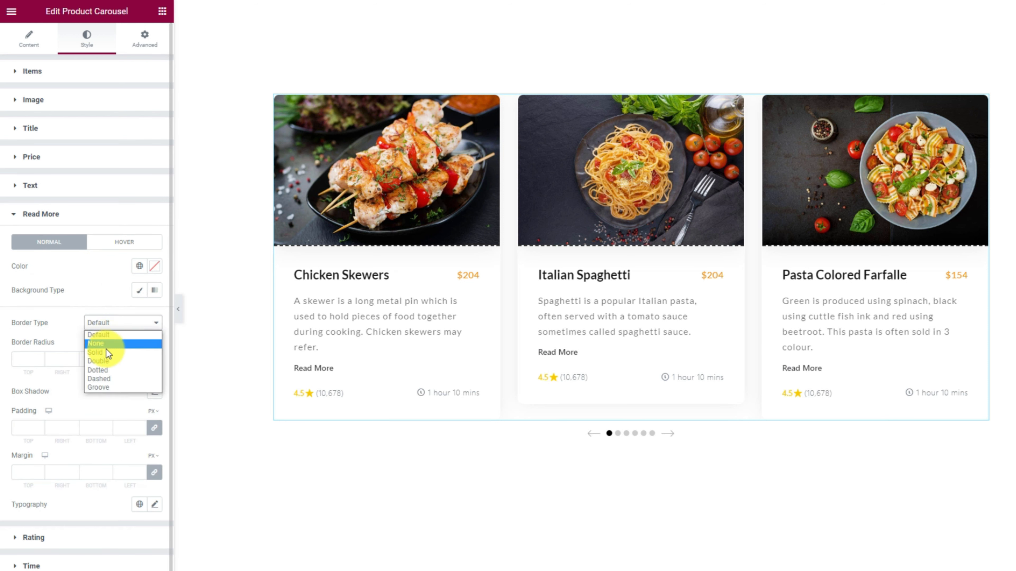
pyautogui.click(111, 379)
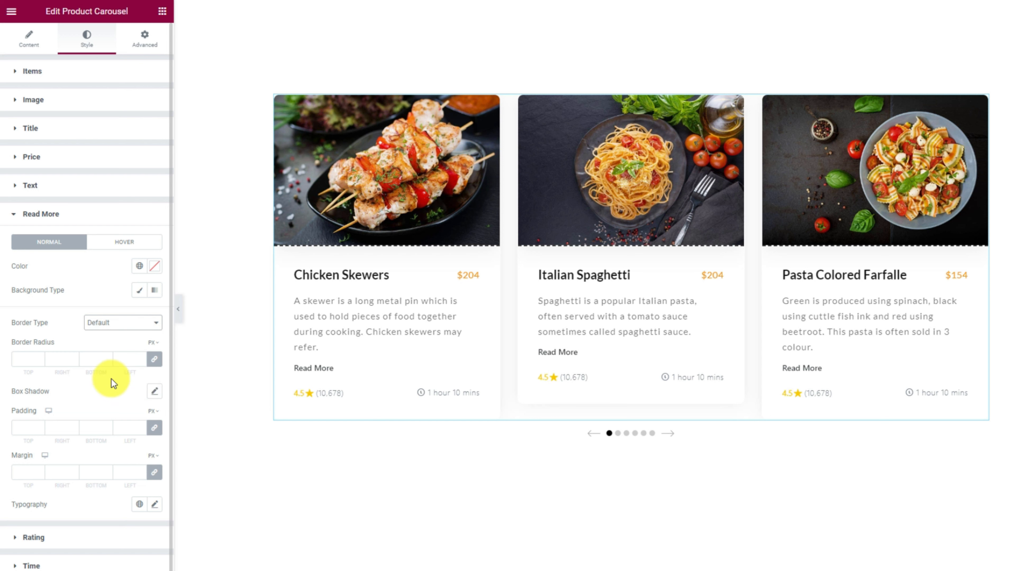
pyautogui.click(153, 358)
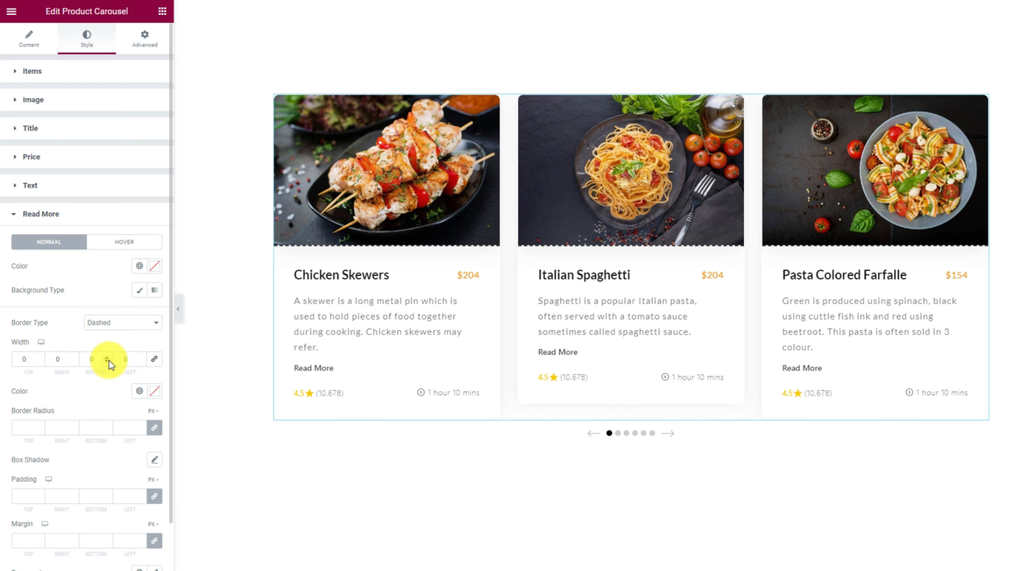
pyautogui.moveTo(98, 363); pyautogui.dragTo(83, 363)
pyautogui.write('2')
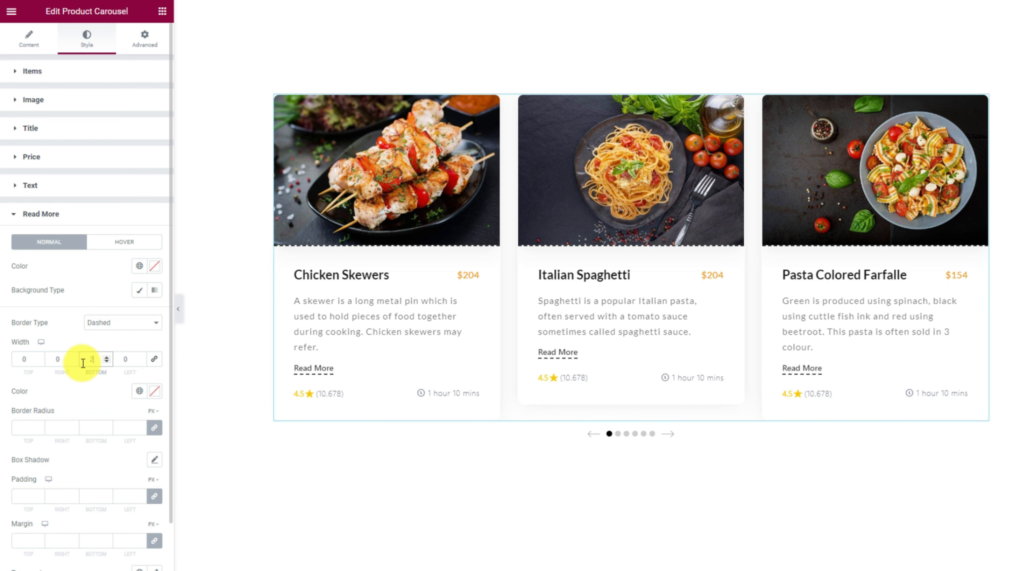
pyautogui.click(154, 391)
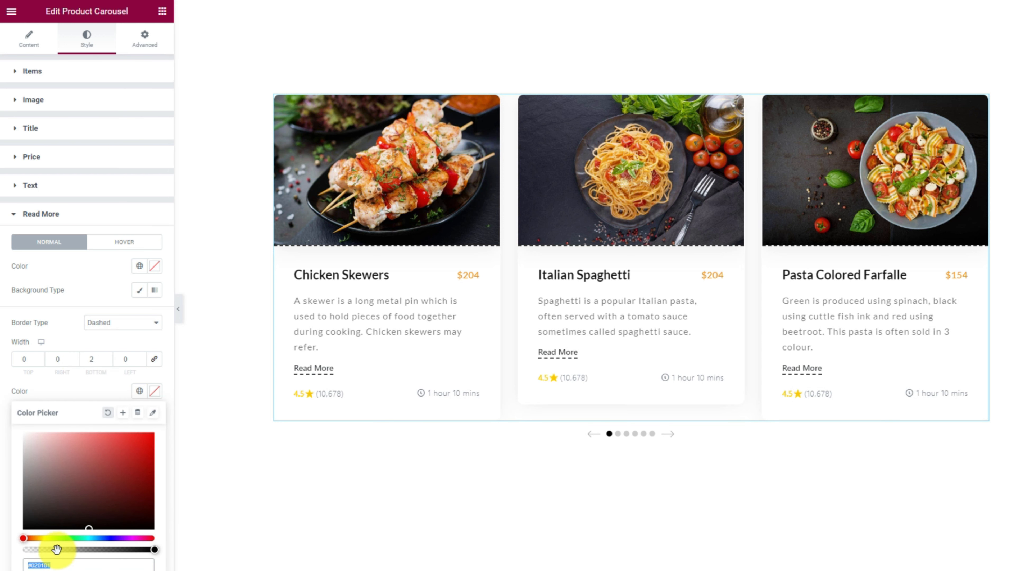
pyautogui.click(92, 395)
# Set the Read More links' padding to -38 px on all sides
pyautogui.scroll(-3, 92, 403)
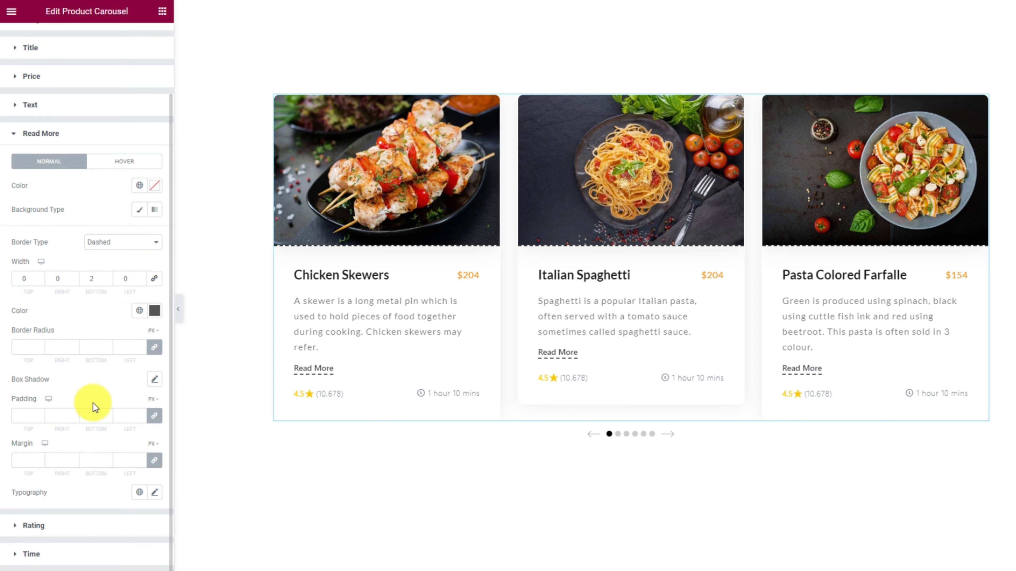
pyautogui.click(32, 413)
pyautogui.write('-38')
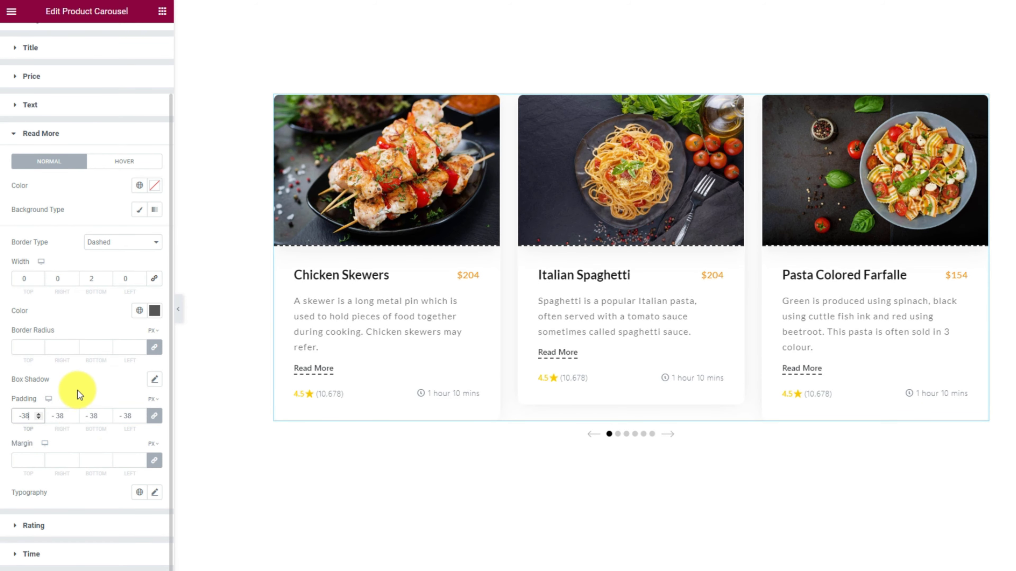
# Set the Read More links' hover text color and hover border color to orange #FF8D06
pyautogui.scroll(2, 75, 394)
pyautogui.click(123, 247)
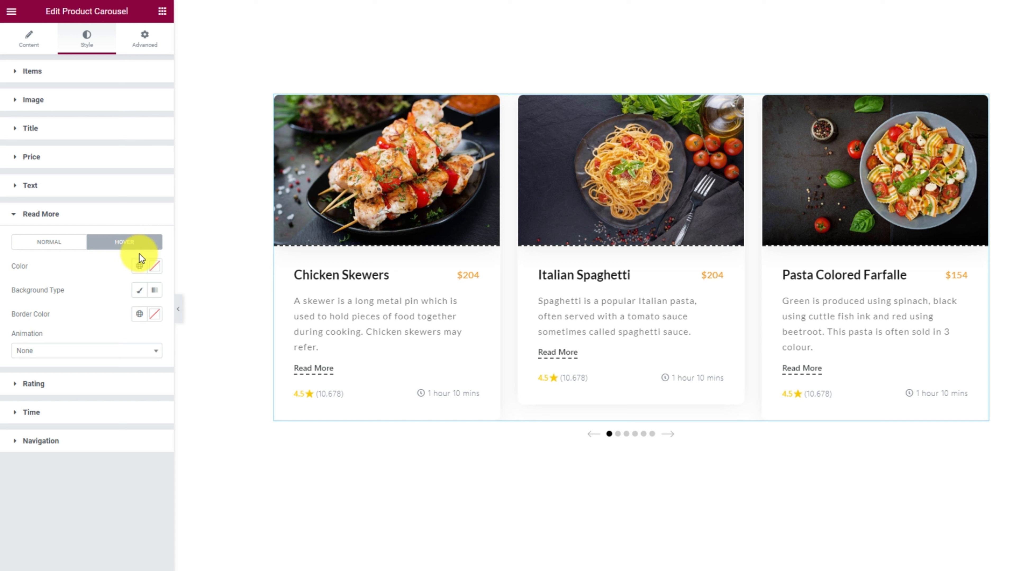
pyautogui.click(156, 266)
pyautogui.hotkey('ctrl', 'v')
pyautogui.click(97, 272)
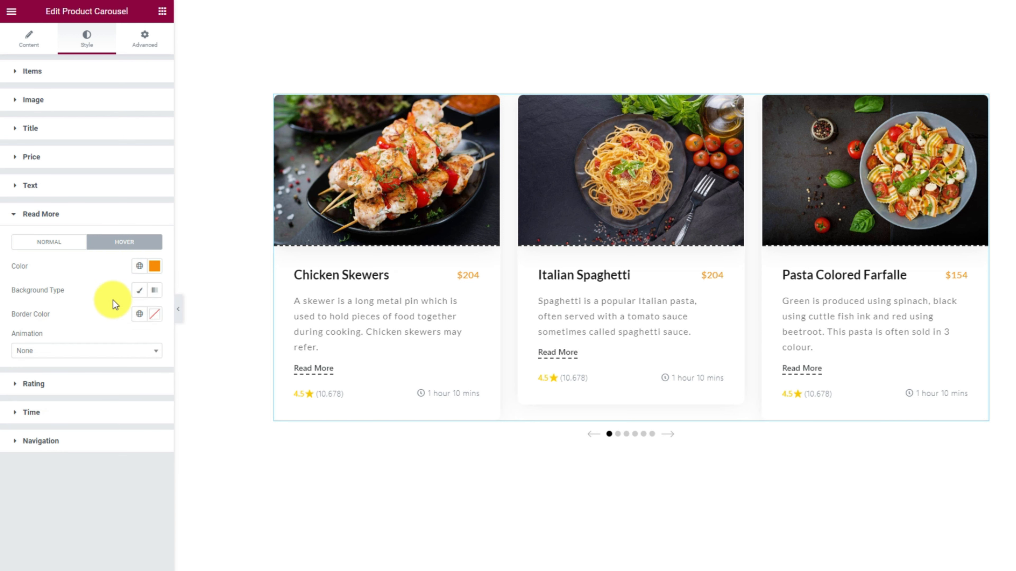
pyautogui.click(155, 314)
pyautogui.write('#FF8D06')
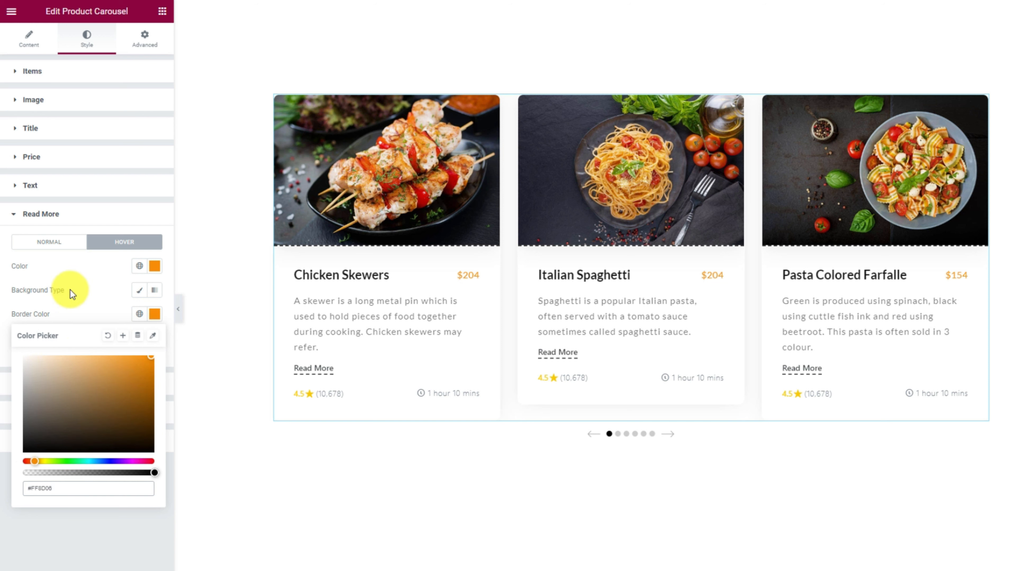
# Set the Read More links' normal-state typography to Lato, size 15 px, weight 600 (Semi Bold)
pyautogui.click(56, 242)
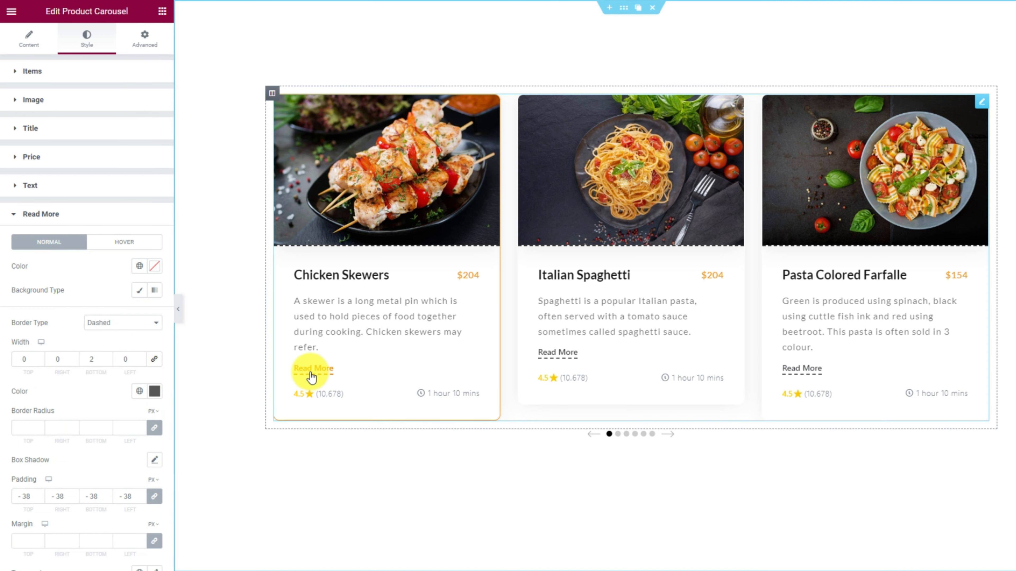
pyautogui.scroll(-2, 154, 372)
pyautogui.click(155, 492)
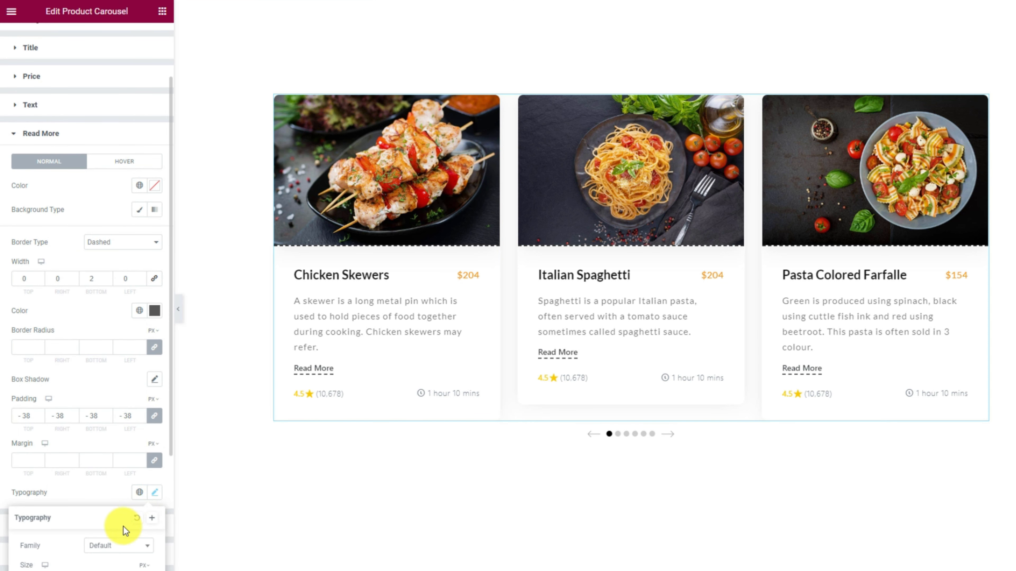
pyautogui.scroll(-5, 123, 527)
pyautogui.click(113, 338)
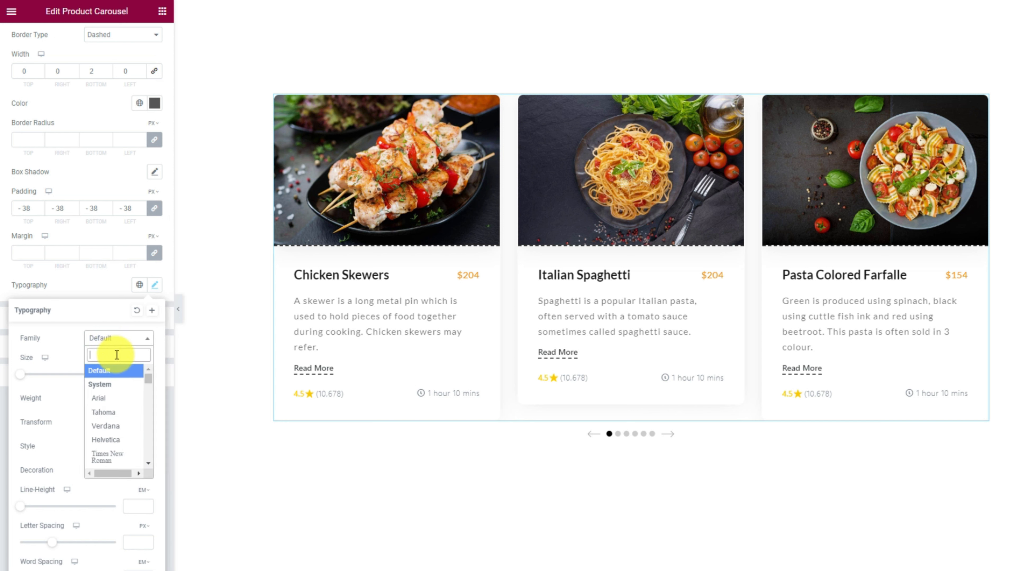
pyautogui.write('lato')
pyautogui.click(110, 385)
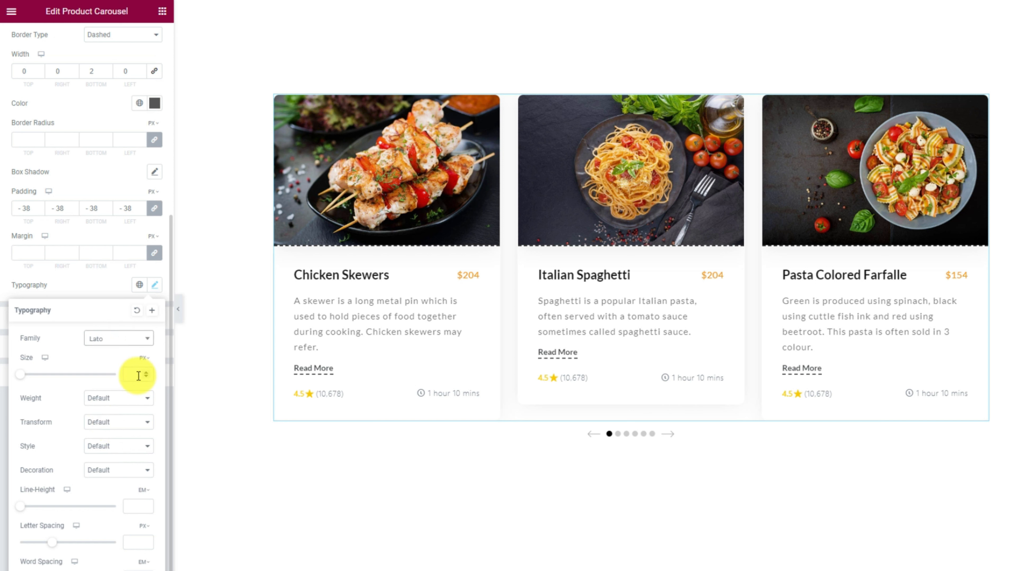
pyautogui.click(118, 398)
pyautogui.click(116, 454)
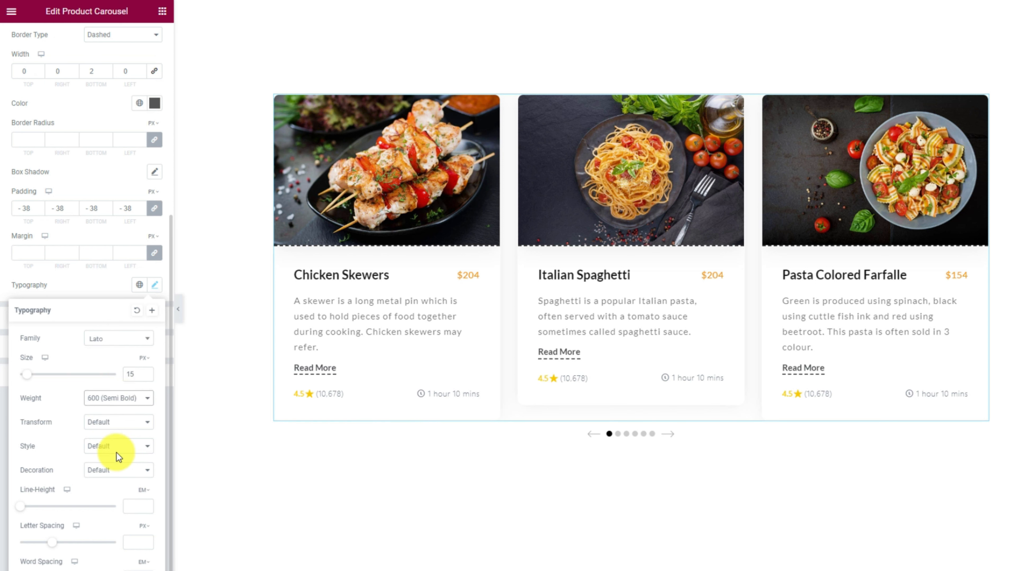
# Set the product ratings' color to orange
pyautogui.click(94, 286)
pyautogui.click(84, 320)
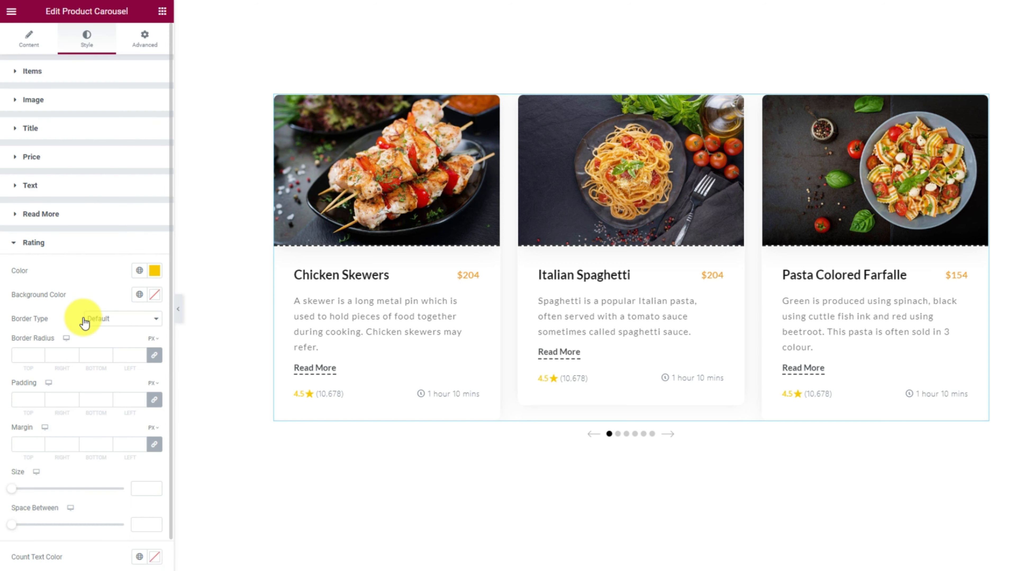
pyautogui.click(154, 272)
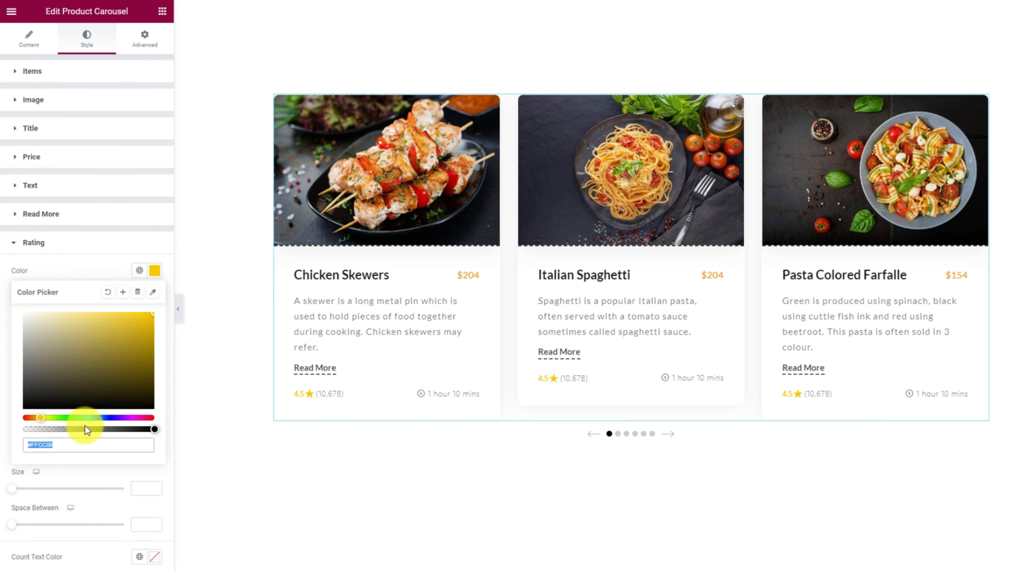
pyautogui.click(101, 272)
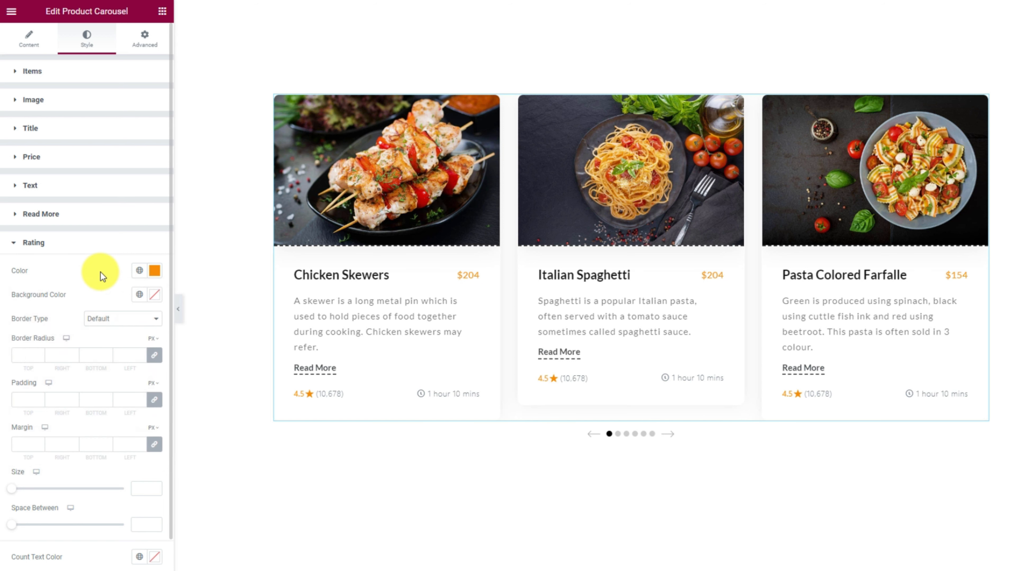
# Set the rating count text color to black #000000
pyautogui.scroll(-2, 120, 365)
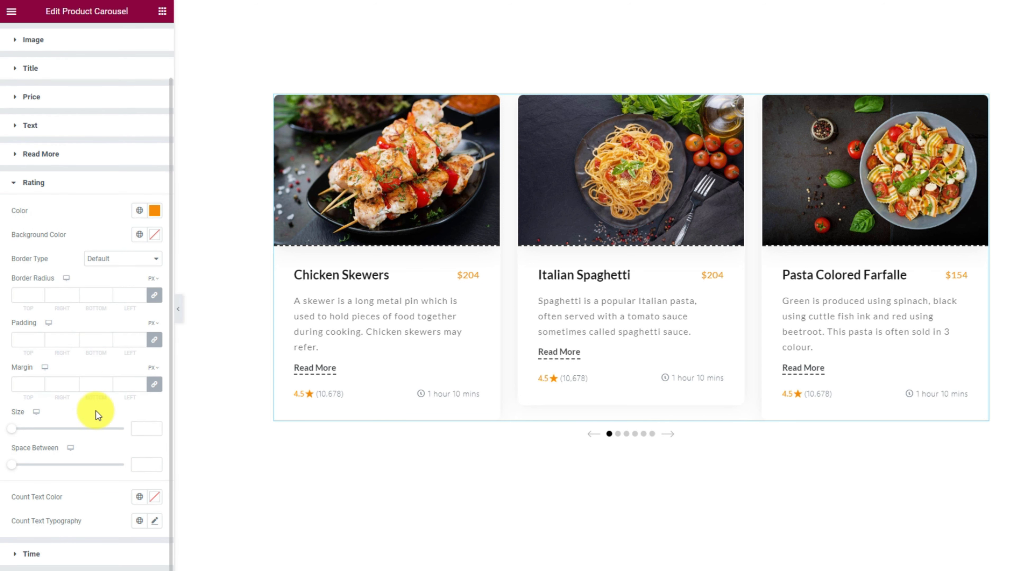
pyautogui.click(154, 498)
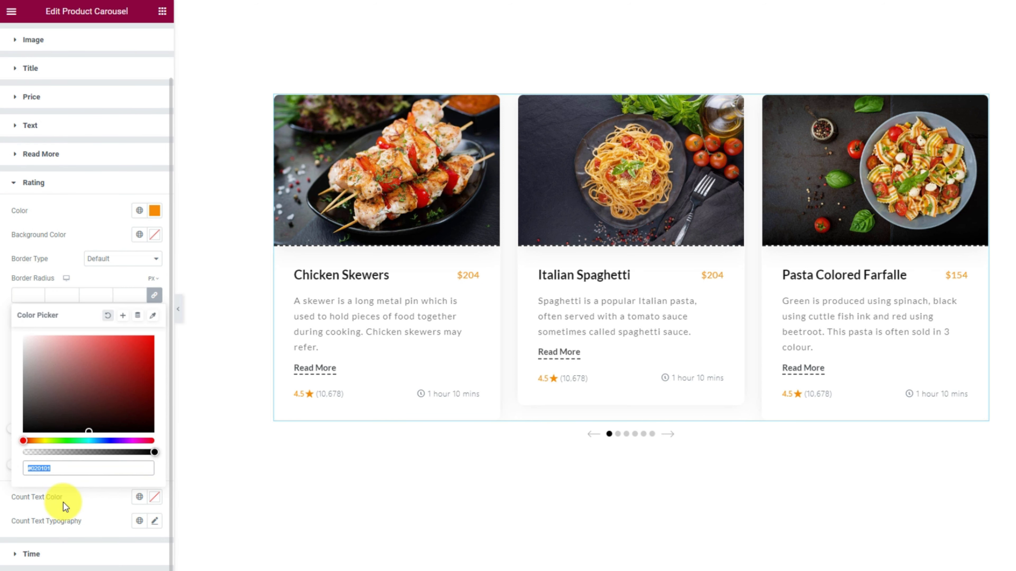
pyautogui.moveTo(35, 404); pyautogui.dragTo(0, 441)
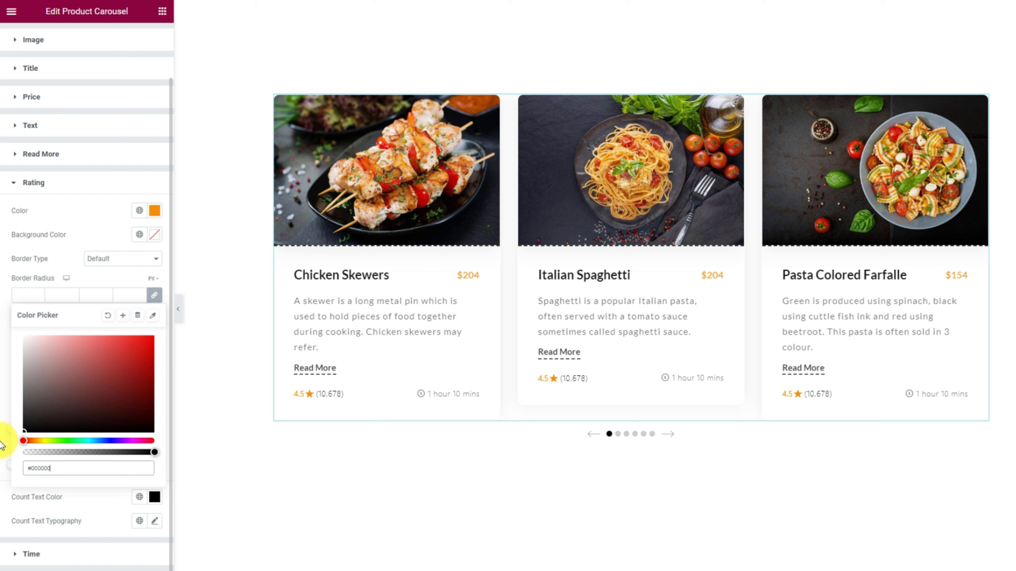
pyautogui.click(106, 280)
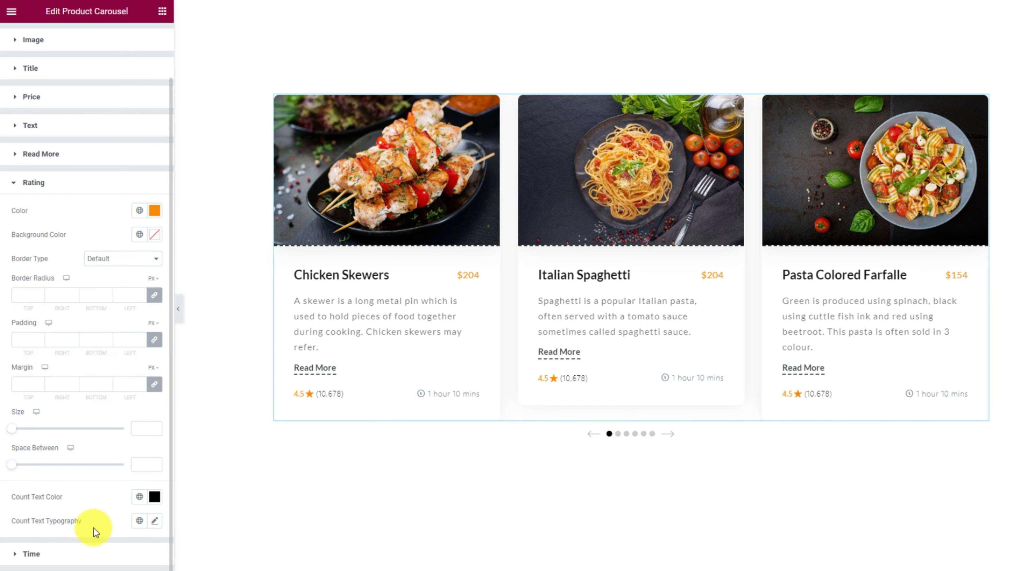
# Set the cooking time's text color to orange #FF8D06
pyautogui.click(86, 560)
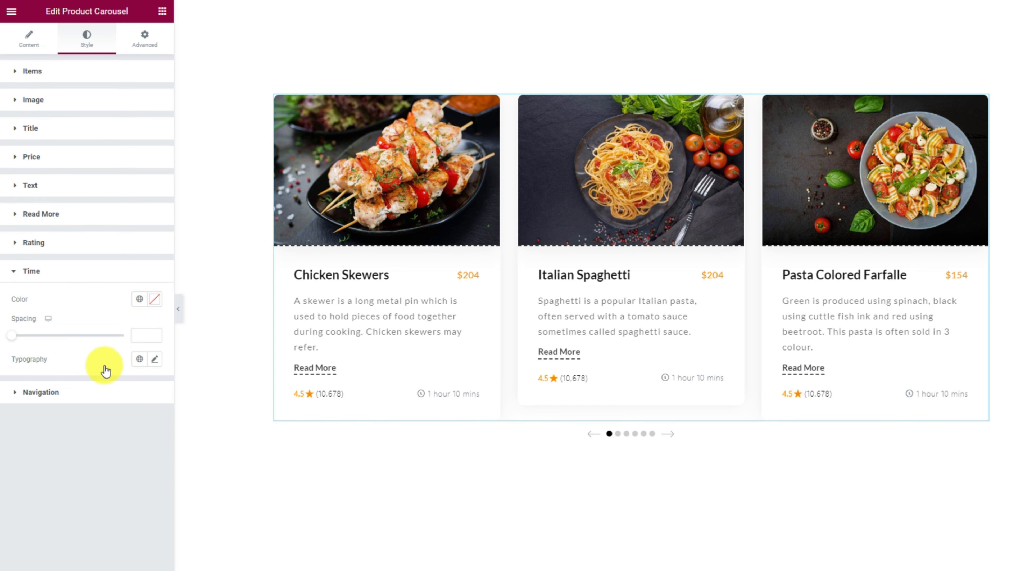
pyautogui.click(152, 301)
pyautogui.write('#FF8D06')
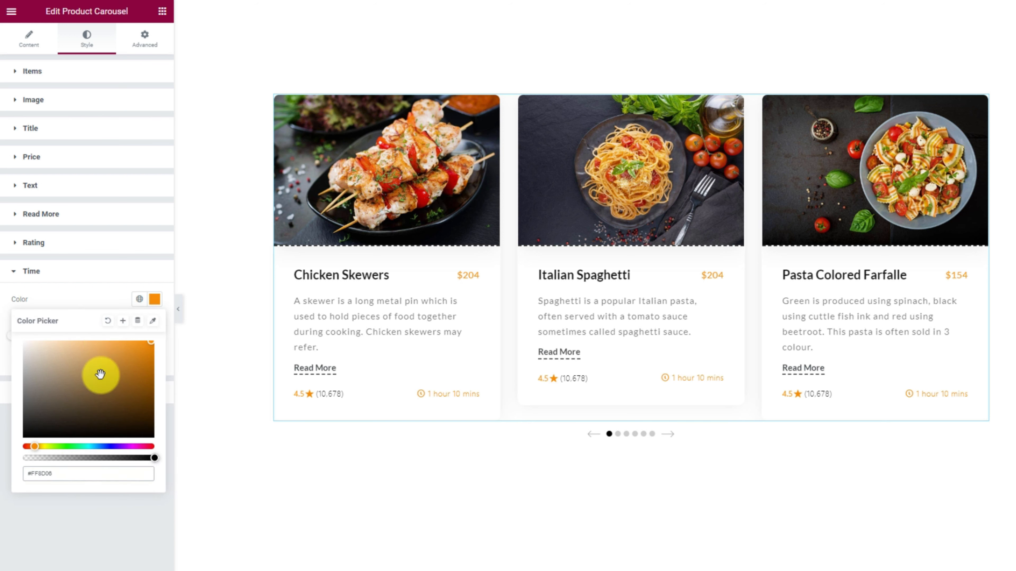
pyautogui.click(97, 303)
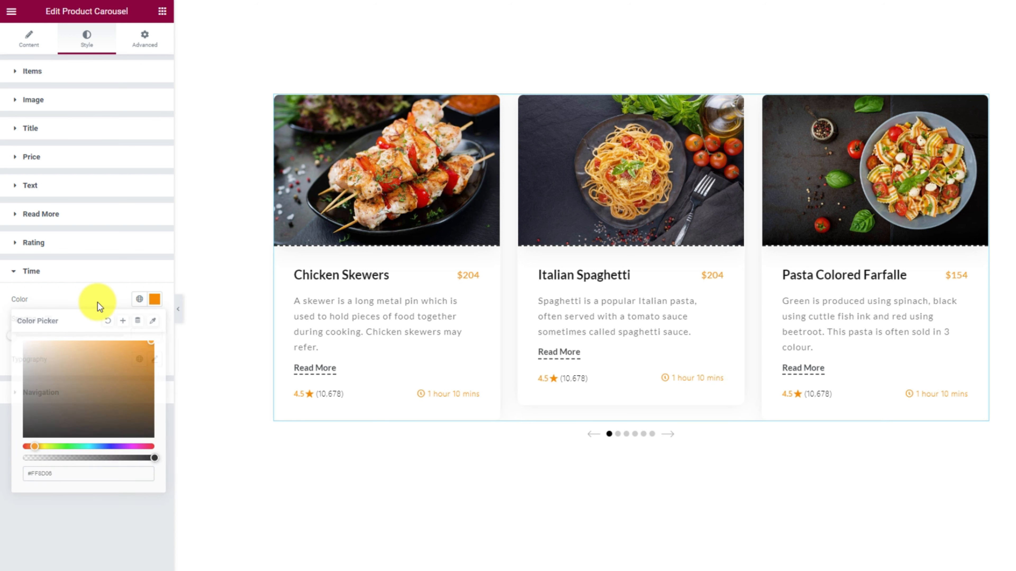
# Set the cooking time's typography to the Inter font family with weight 500 (Medium)
pyautogui.click(155, 359)
pyautogui.click(138, 409)
pyautogui.write('inter')
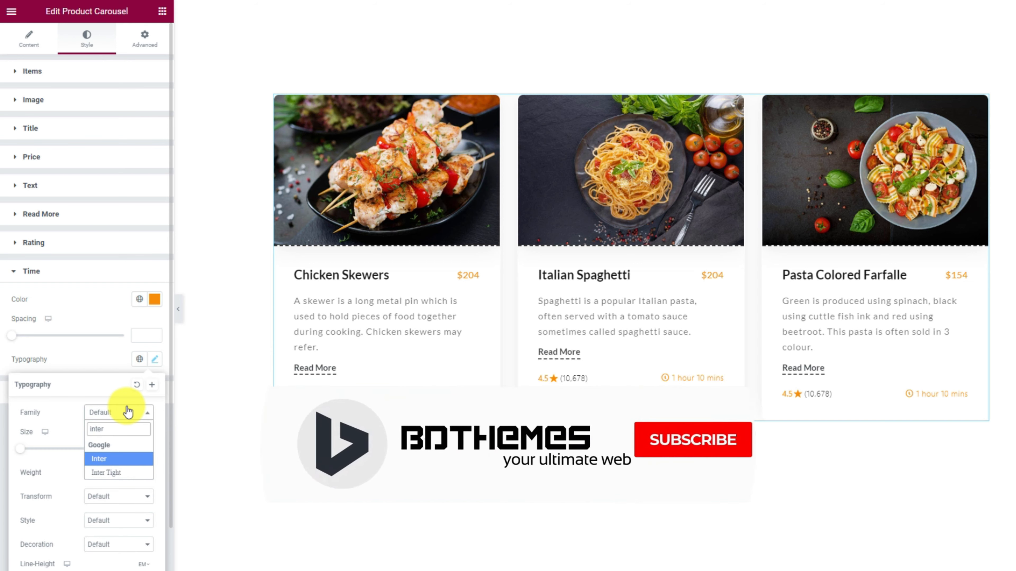
pyautogui.click(125, 460)
pyautogui.click(98, 472)
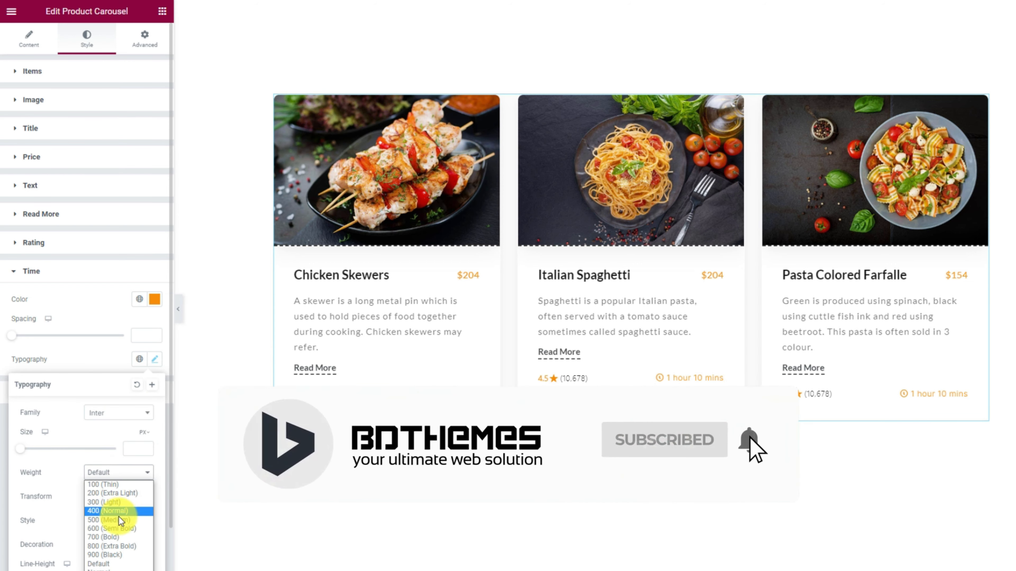
pyautogui.click(117, 519)
pyautogui.click(99, 355)
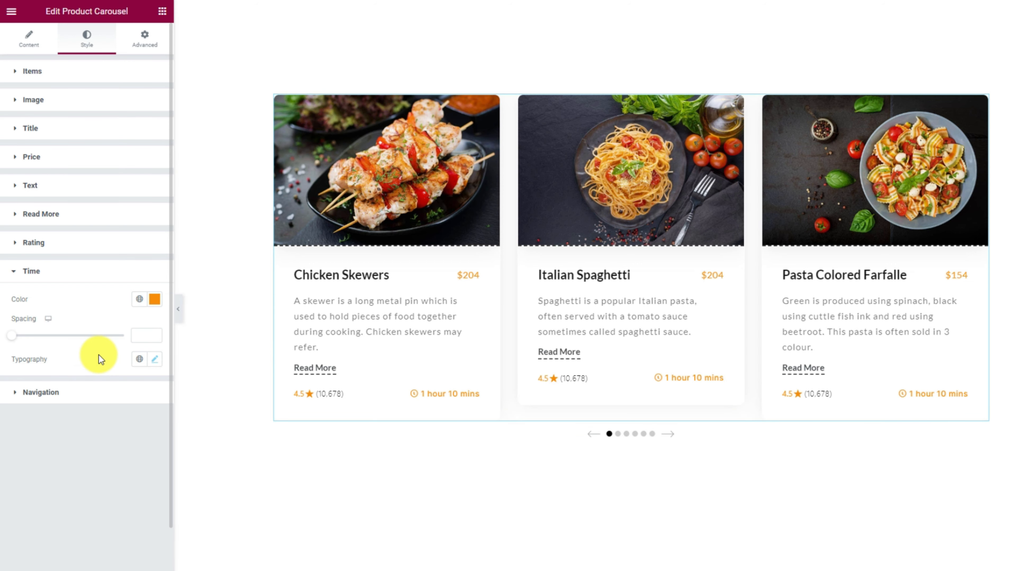
# Set the navigation arrows' normal-state color to black
pyautogui.click(73, 400)
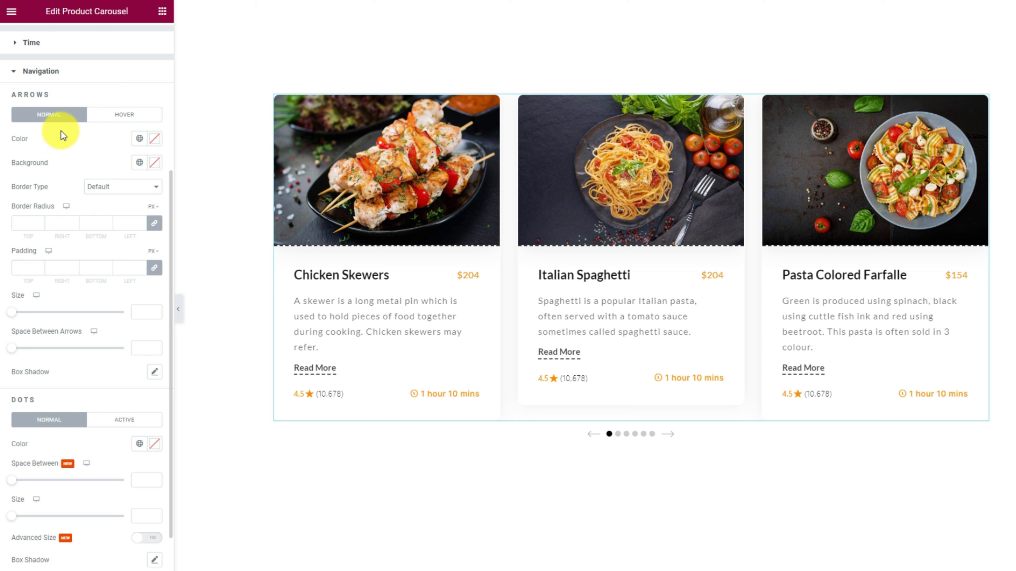
pyautogui.click(154, 141)
pyautogui.moveTo(46, 242); pyautogui.dragTo(12, 274)
pyautogui.click(90, 138)
# Set the navigation arrows' hover color to orange #FF8D06
pyautogui.click(120, 118)
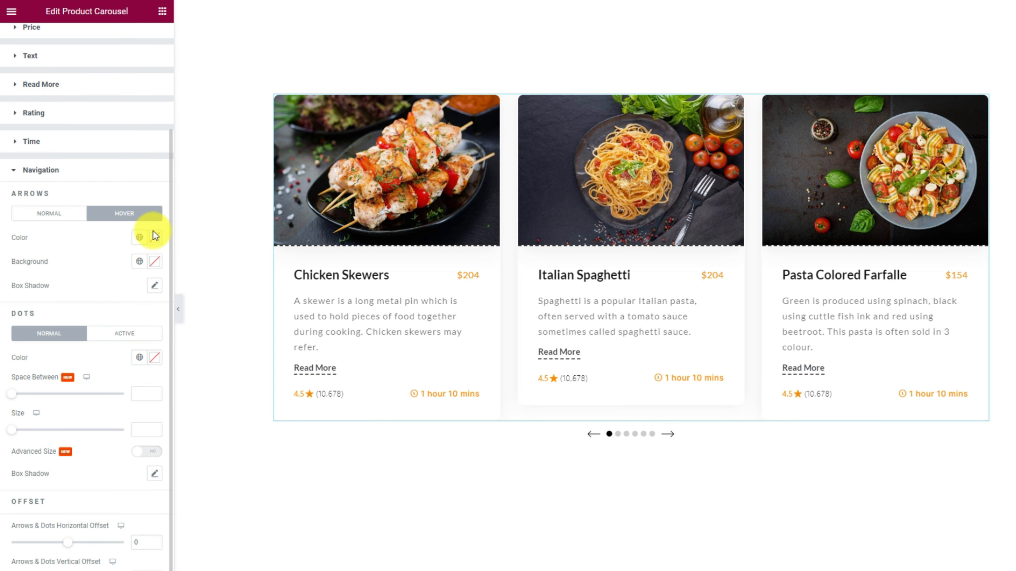
pyautogui.click(155, 238)
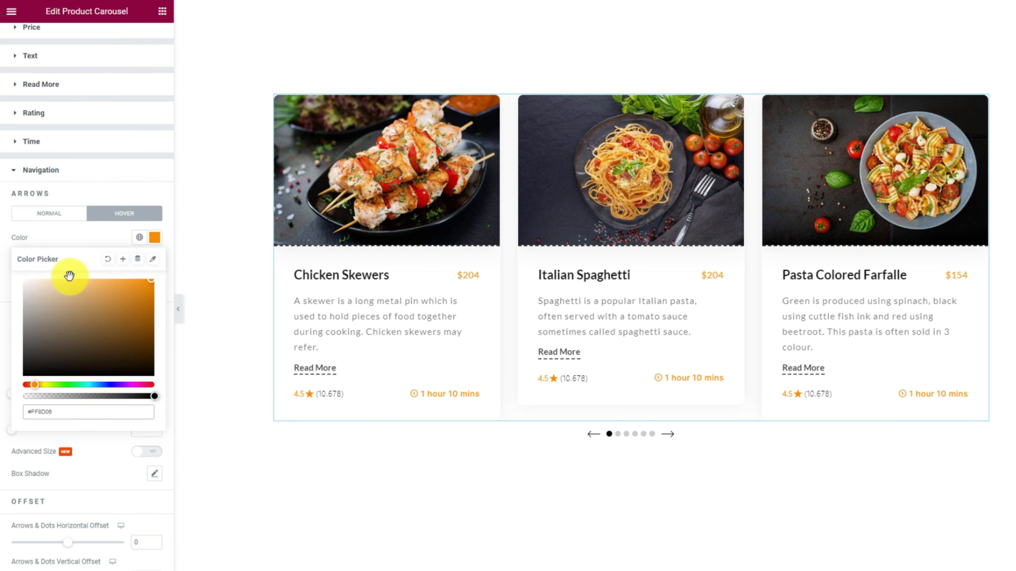
pyautogui.click(66, 237)
pyautogui.click(48, 213)
# Set the navigation dots' normal-state color to orange #FF8D06
pyautogui.scroll(-5, 63, 354)
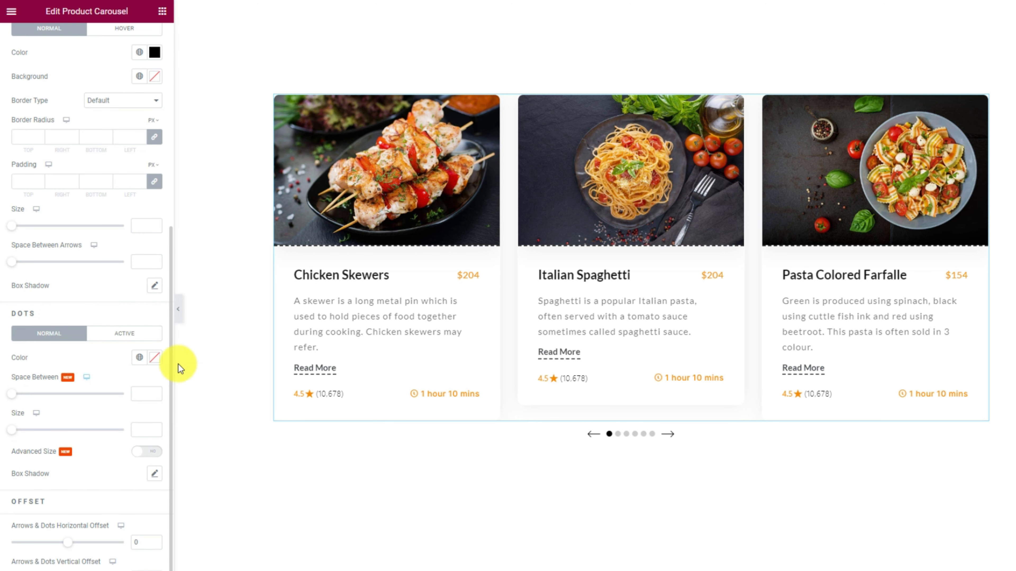
pyautogui.click(155, 357)
pyautogui.write('#FF8D06')
pyautogui.click(94, 361)
# Turn on Autoplay in the carousel's settings and hide the editing panel to preview the finished carousel
pyautogui.scroll(10, 30, 422)
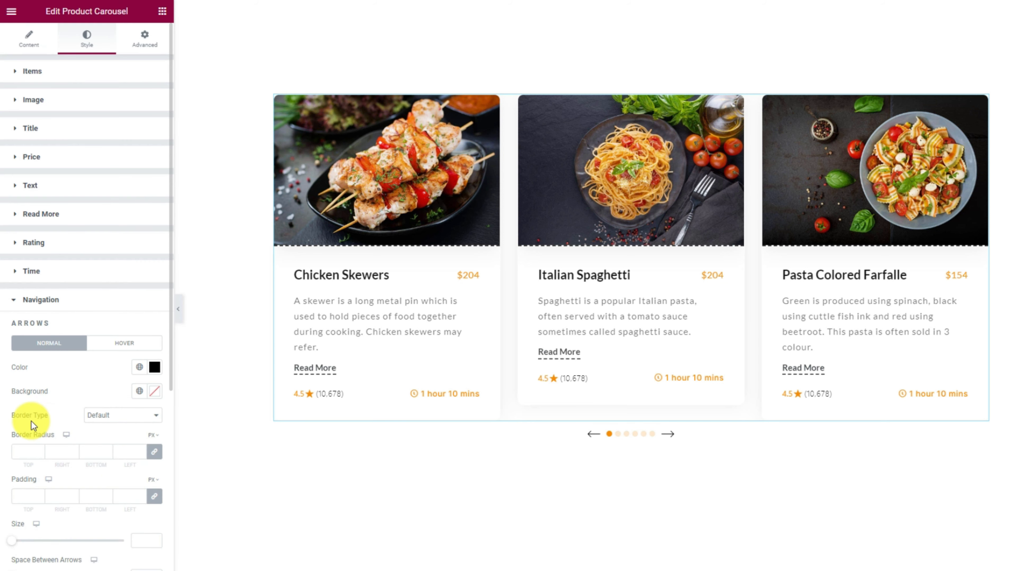
pyautogui.click(28, 47)
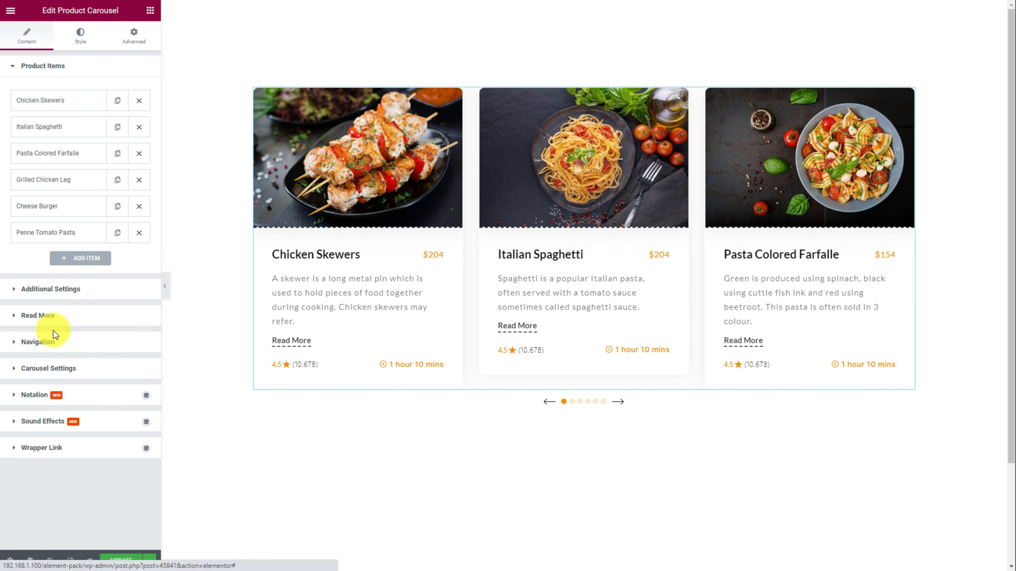
pyautogui.click(54, 368)
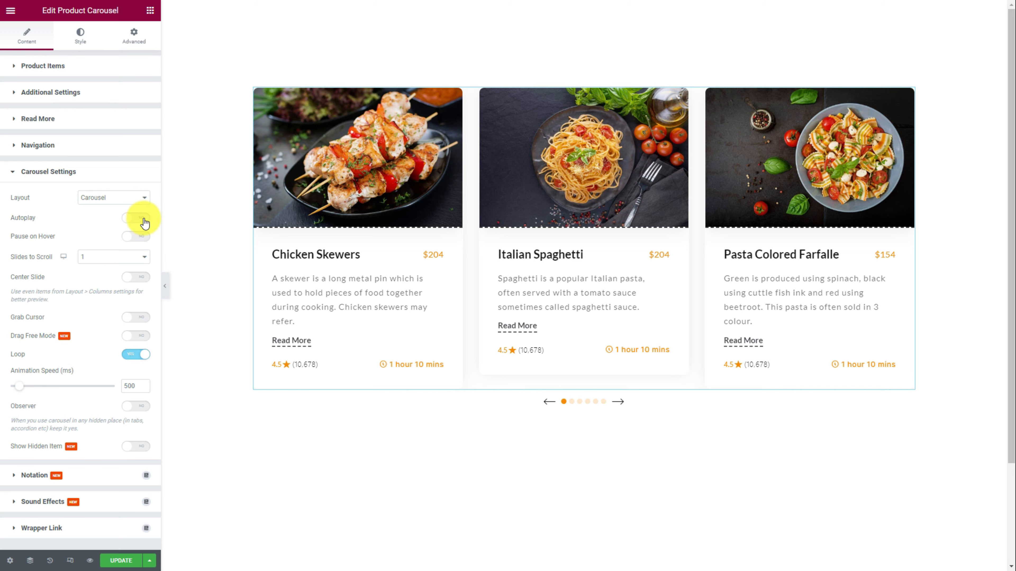
pyautogui.click(144, 223)
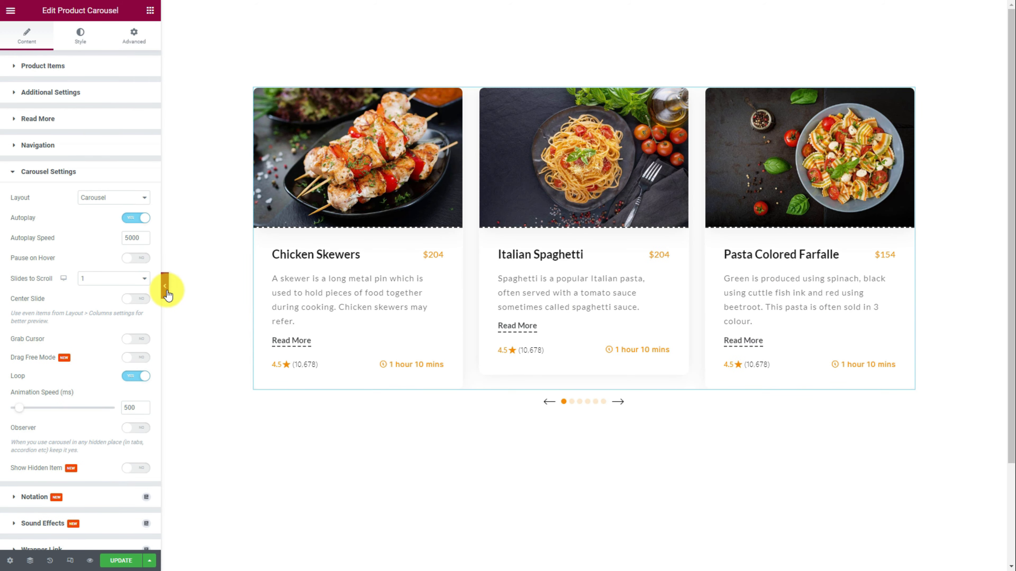
pyautogui.click(166, 293)
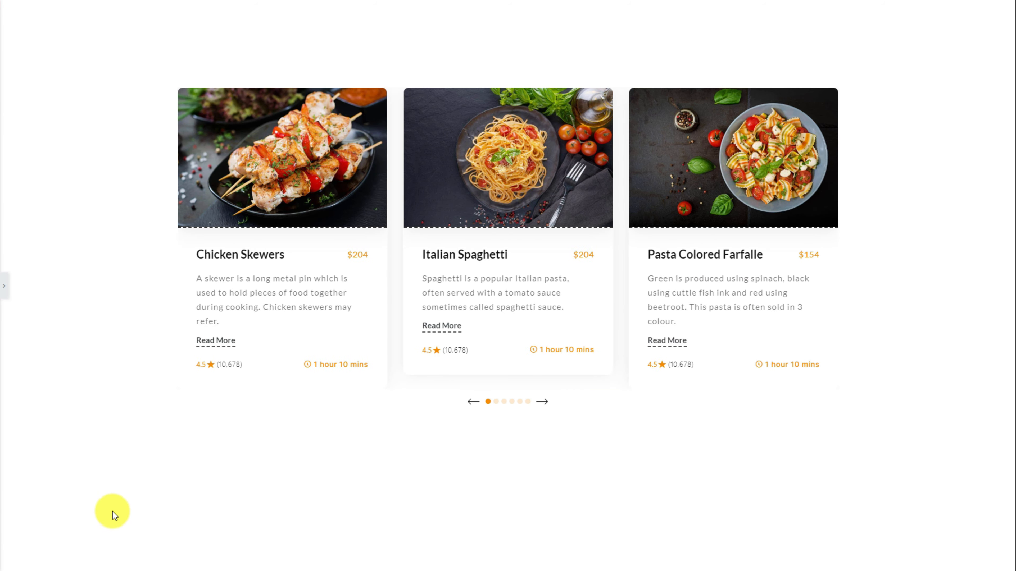